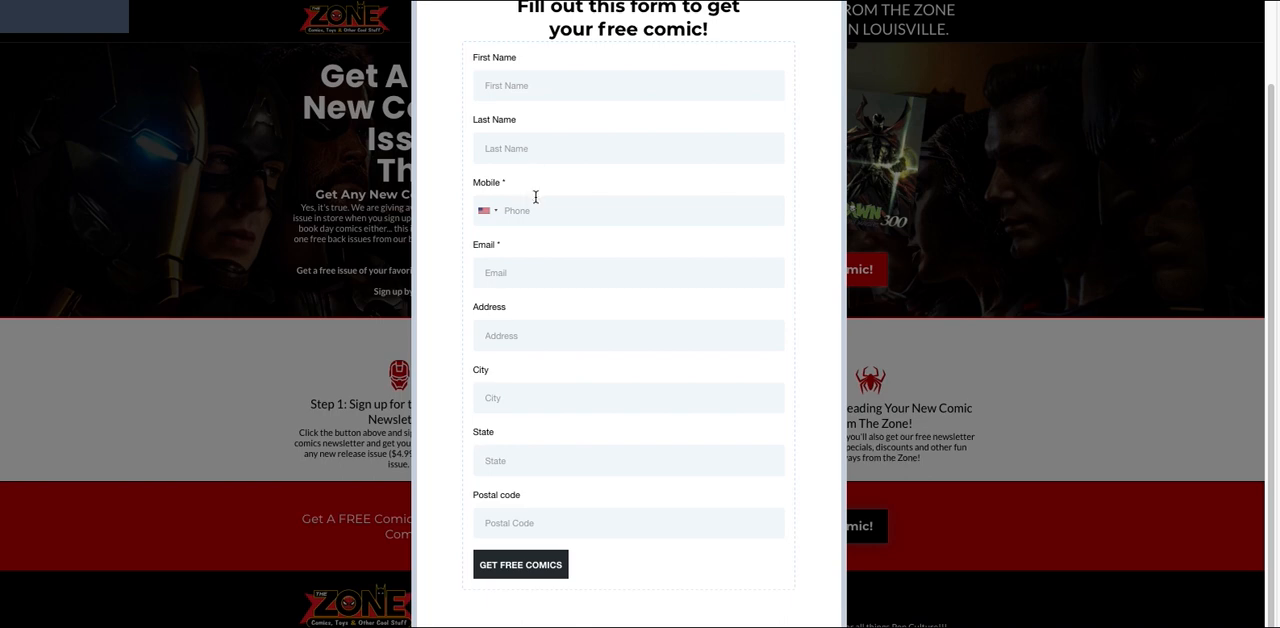
Close the sample free-comic sign-up popup and create a new blank form in the Sites form builder
scroll(543, 253, "up", 2)
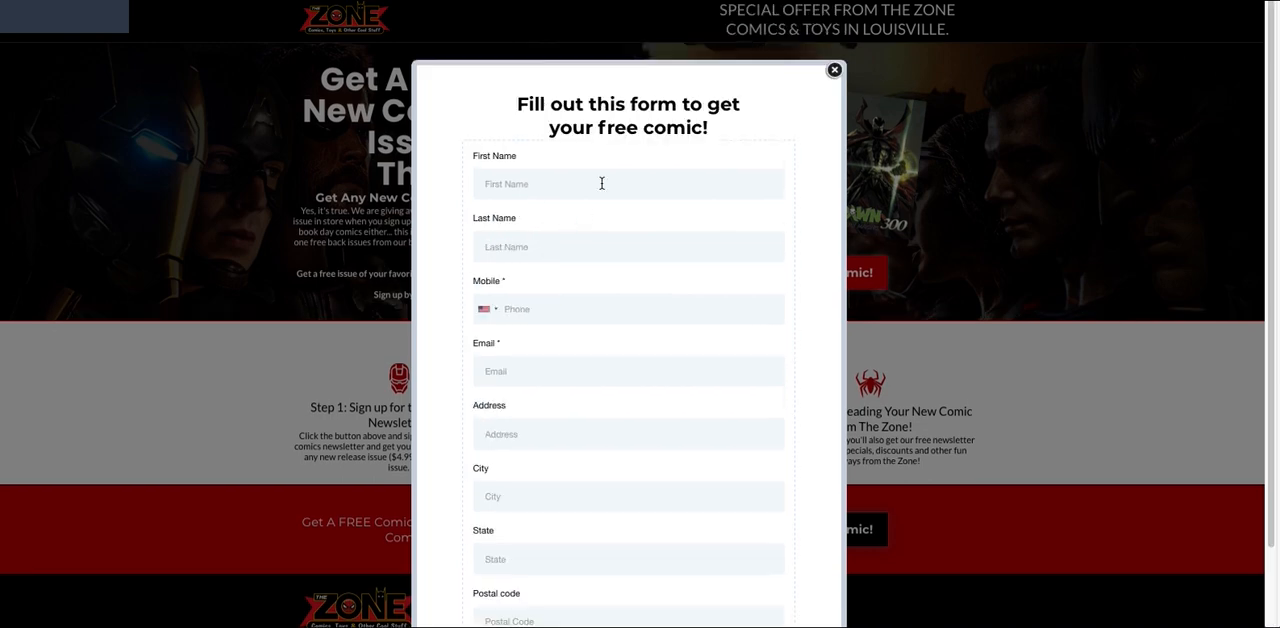
left_click(834, 71)
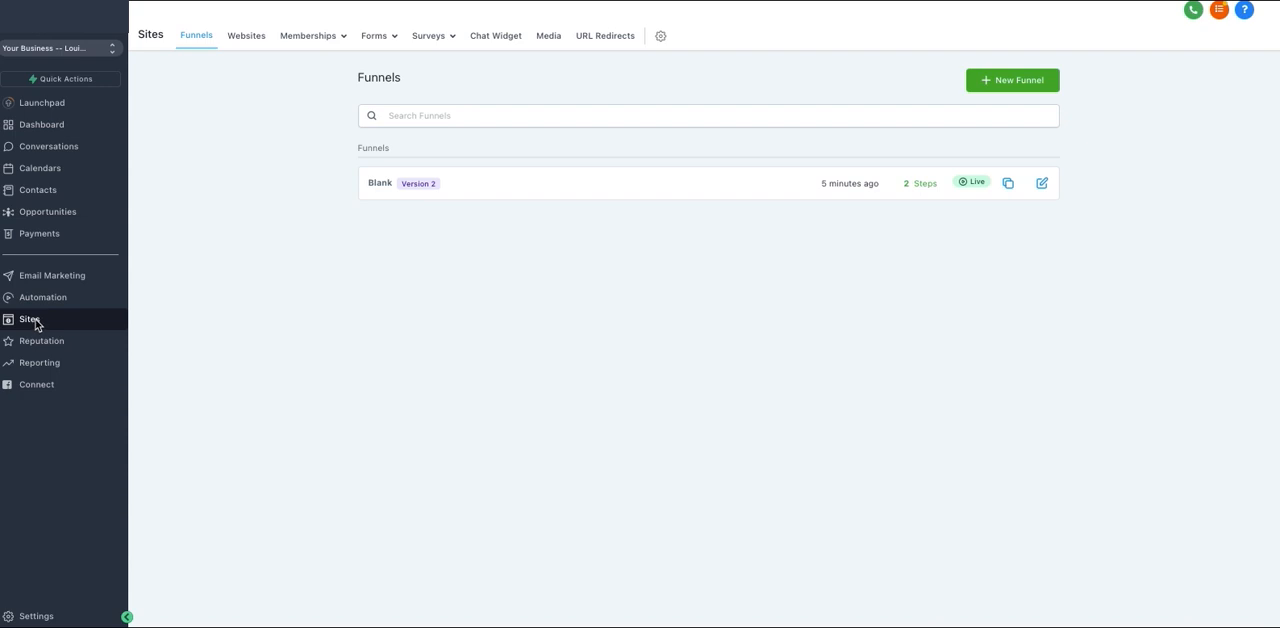
left_click(375, 38)
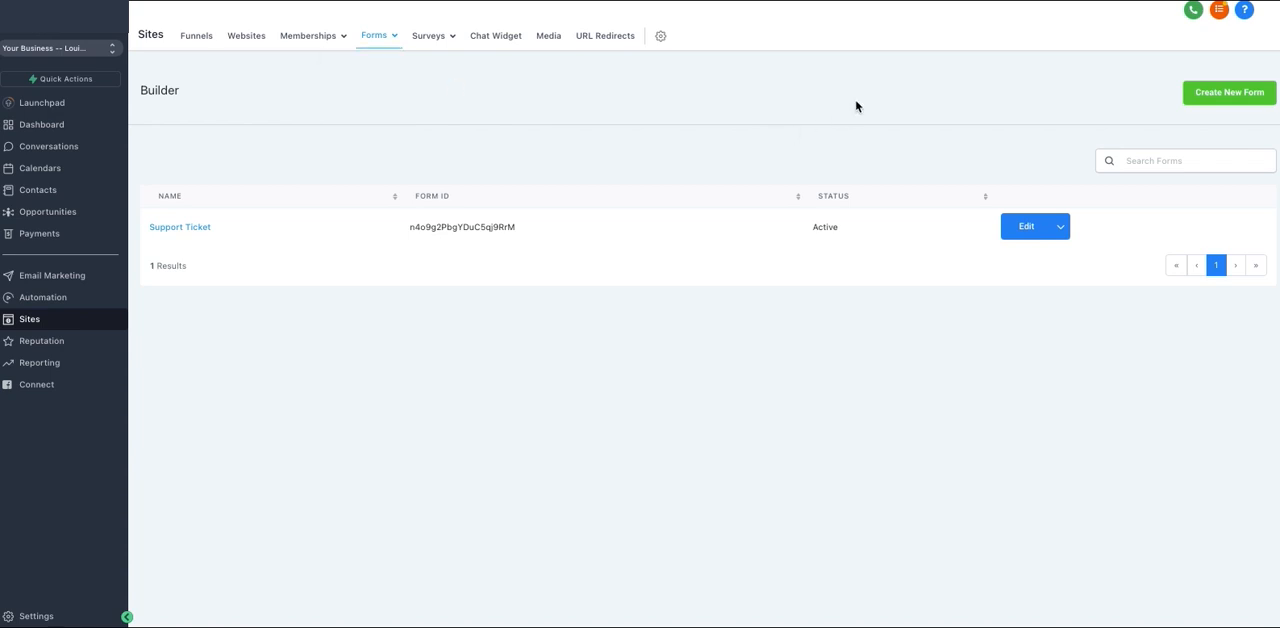
left_click(1228, 99)
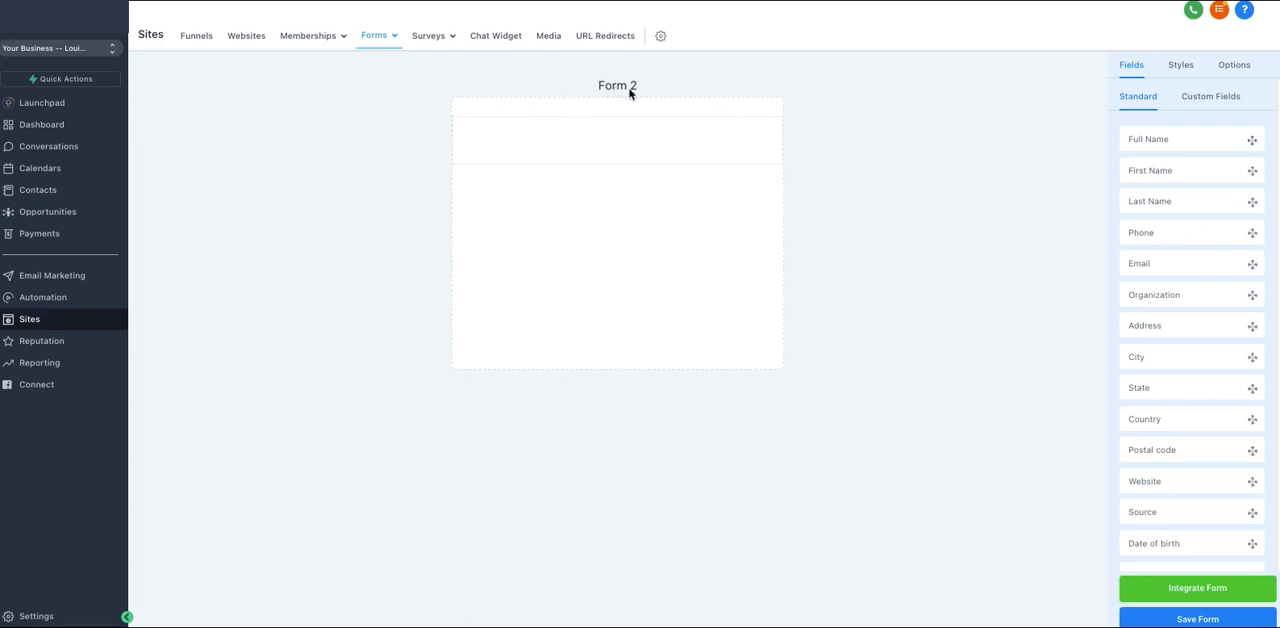
Rename the new form as Free Comic
left_click(1235, 66)
triple_click(1189, 135)
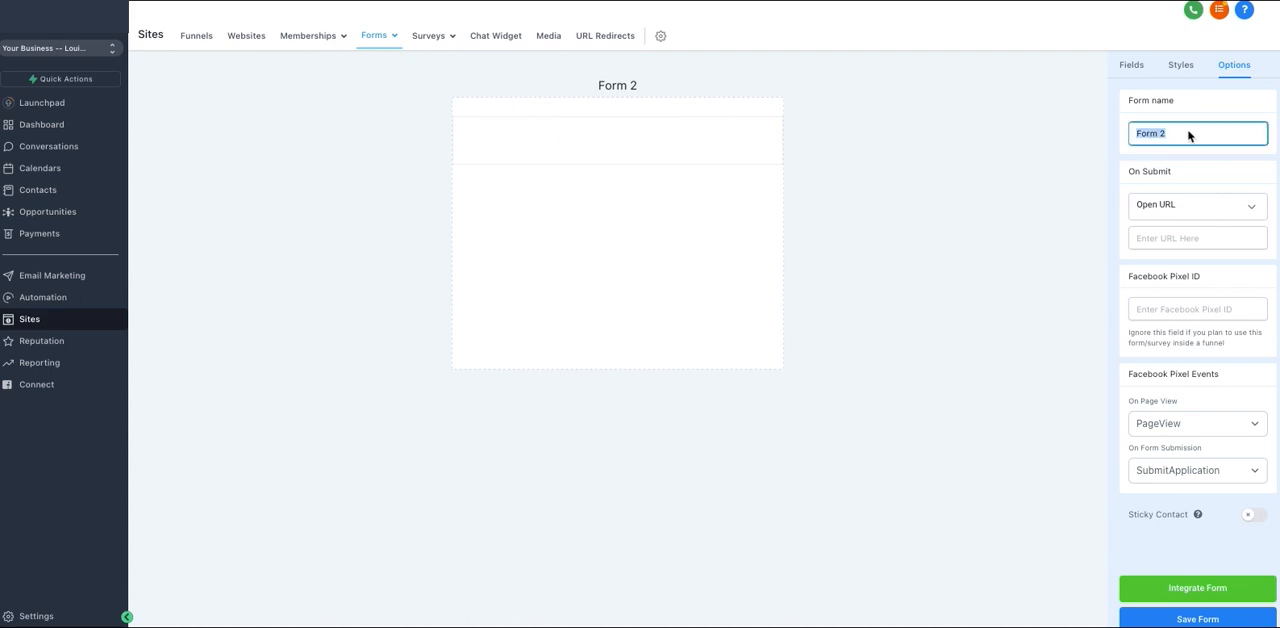
type("Free Comic")
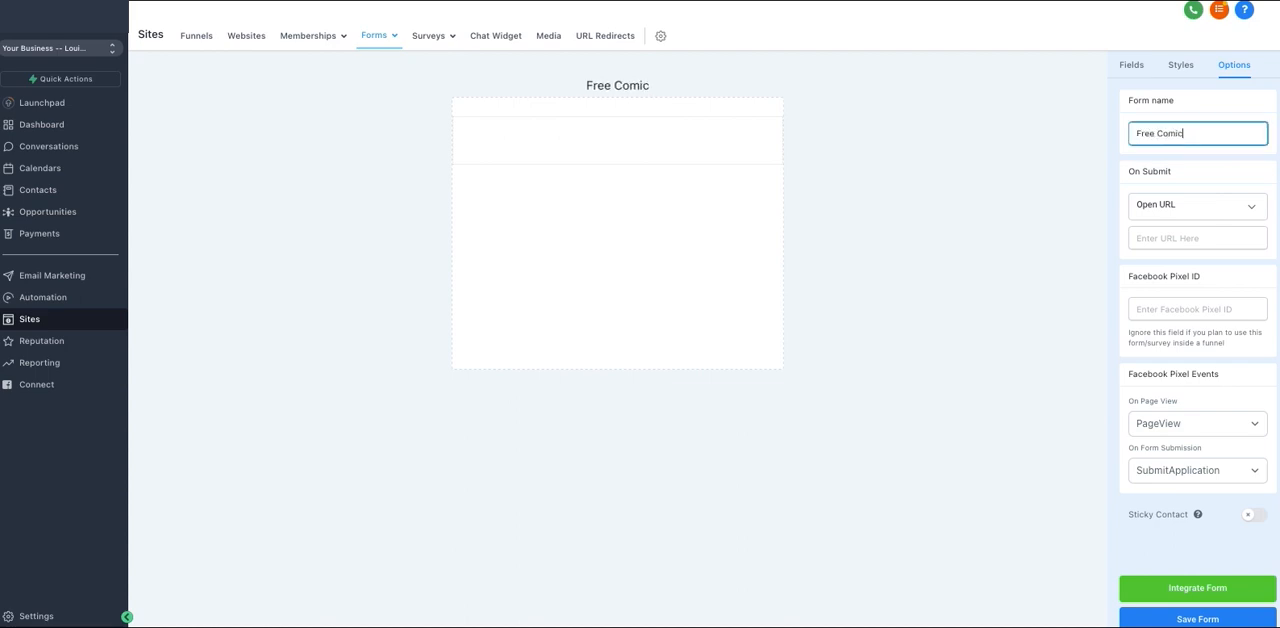
left_click(1045, 157)
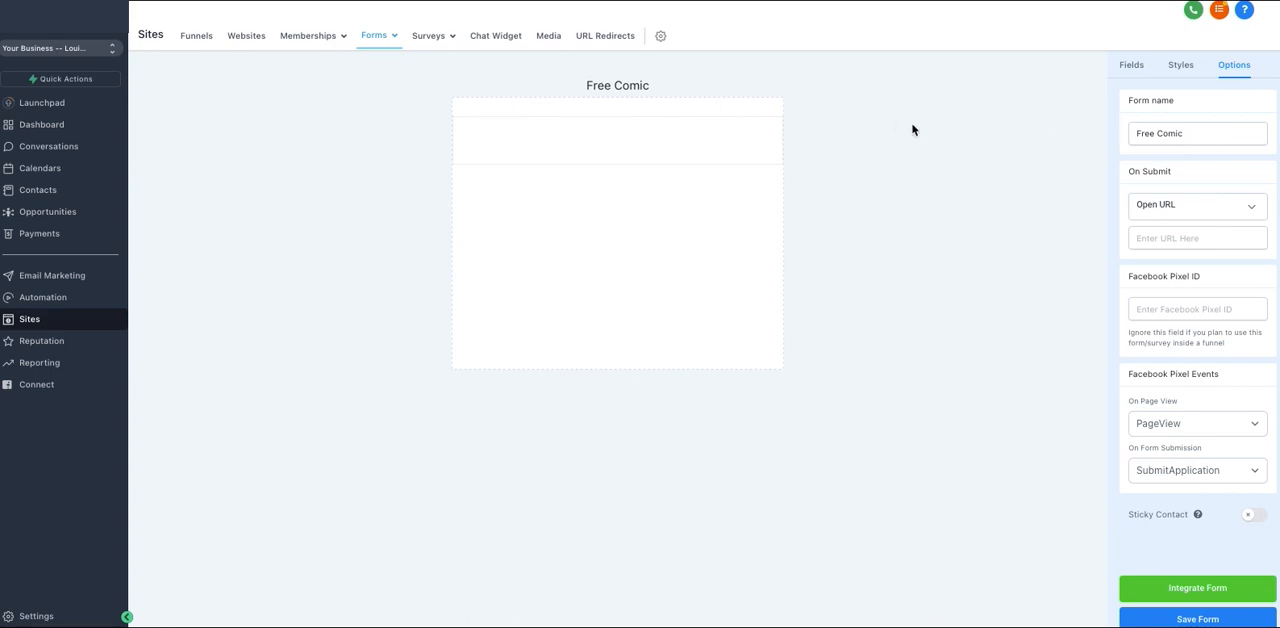
Add the standard First Name, Last Name, Phone and Email fields to the form in that order
left_click(1131, 66)
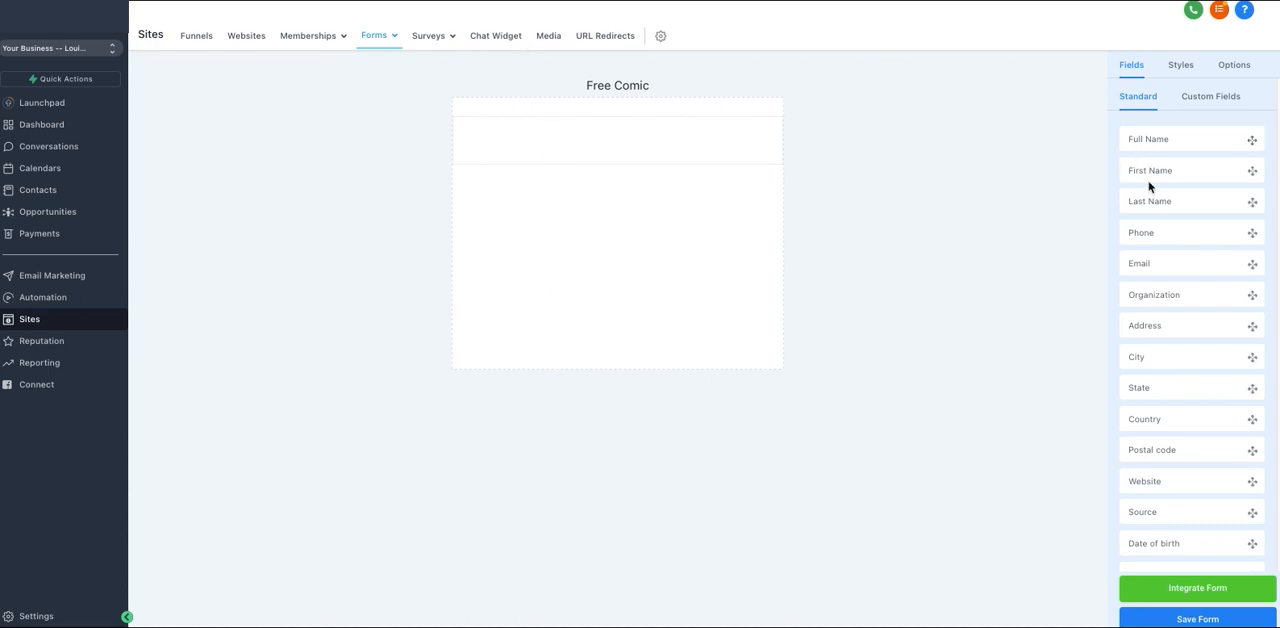
left_click_drag(1150, 178, 565, 158)
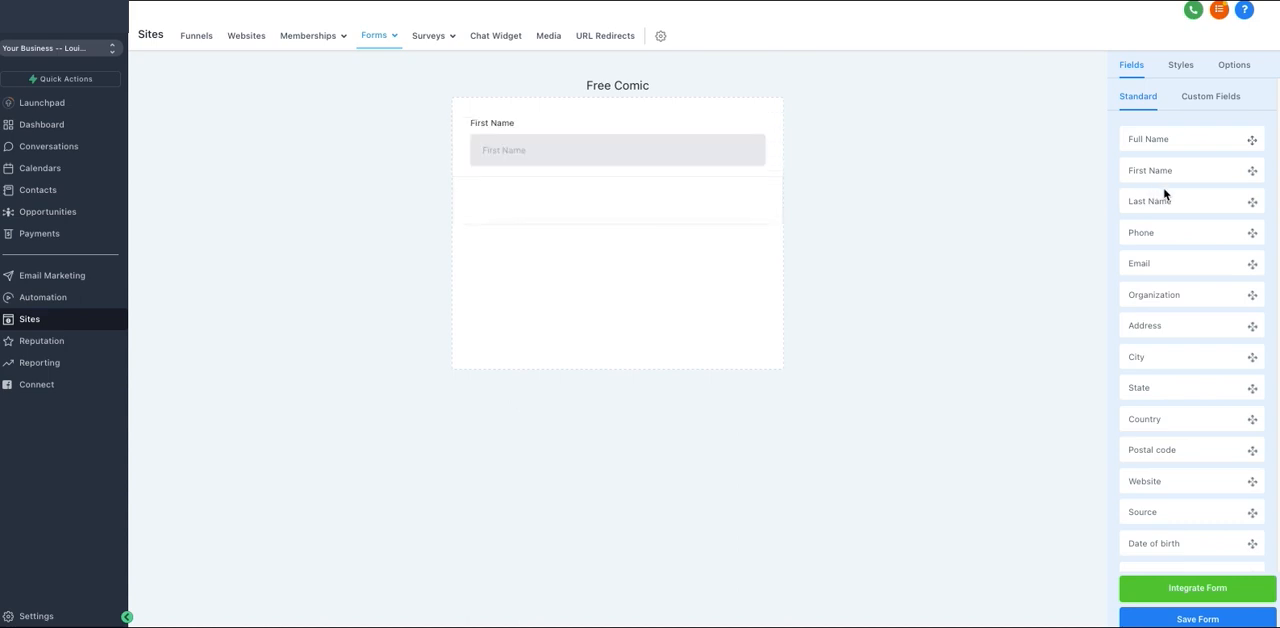
left_click_drag(1166, 203, 534, 194)
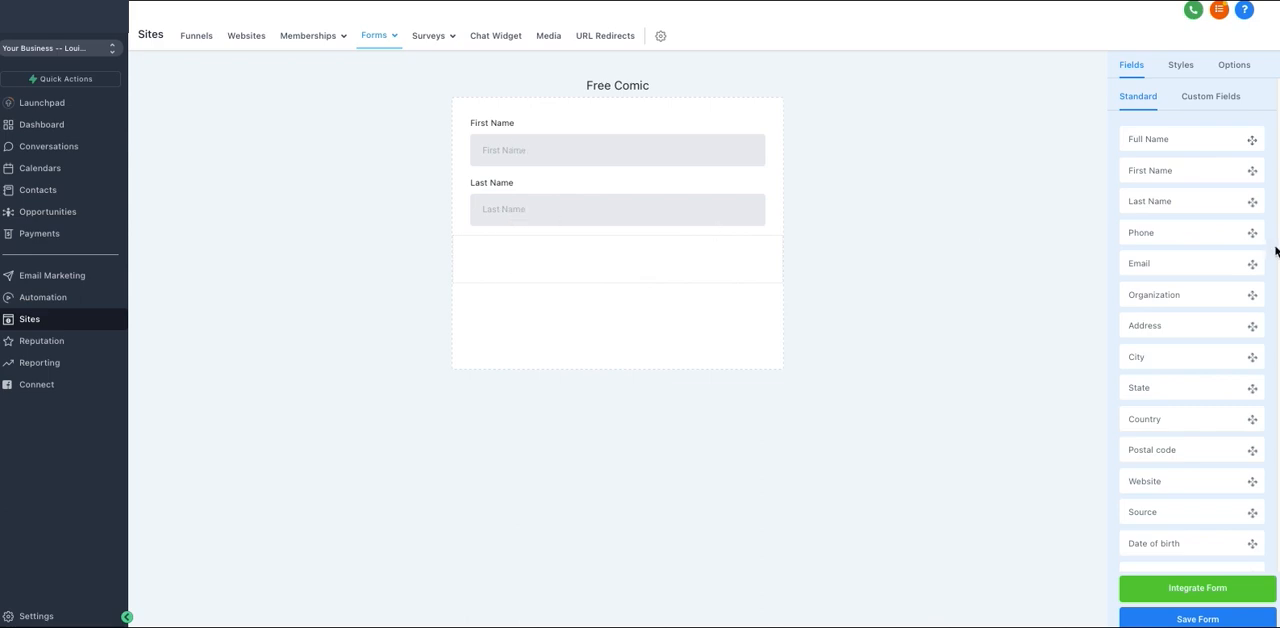
left_click_drag(1174, 234, 594, 264)
left_click_drag(1177, 268, 620, 309)
Look through the available standard fields down to the Button element, and check the existing custom fields
scroll(1220, 346, "down", 1)
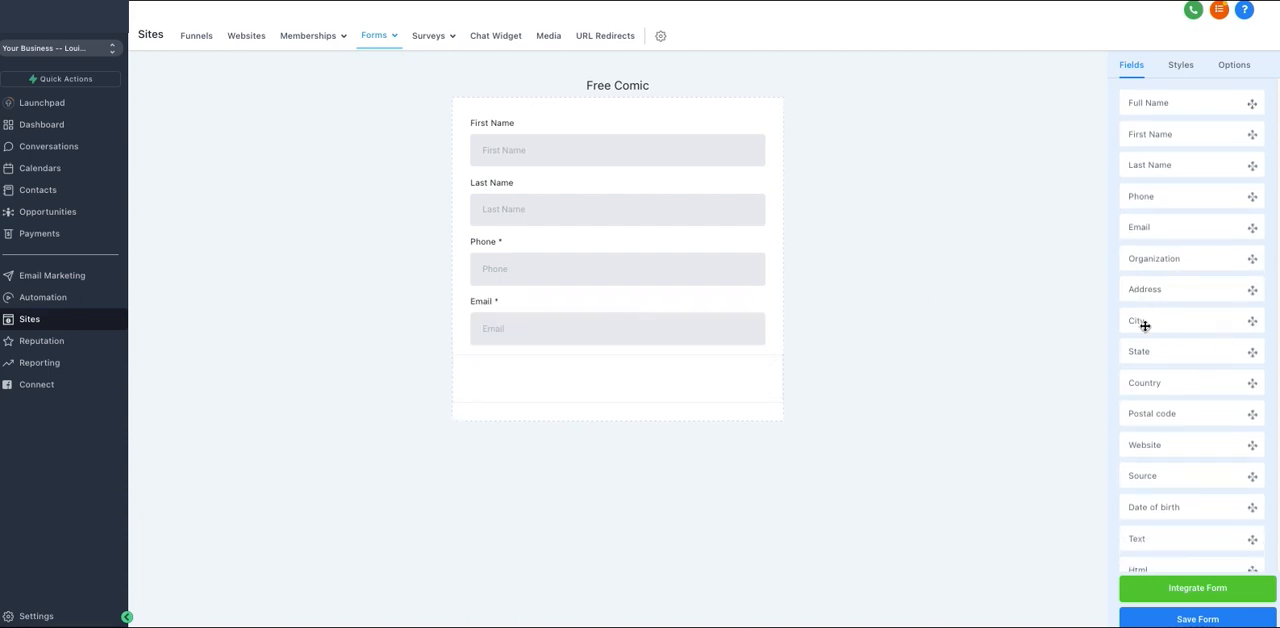
scroll(1157, 360, "down", 1)
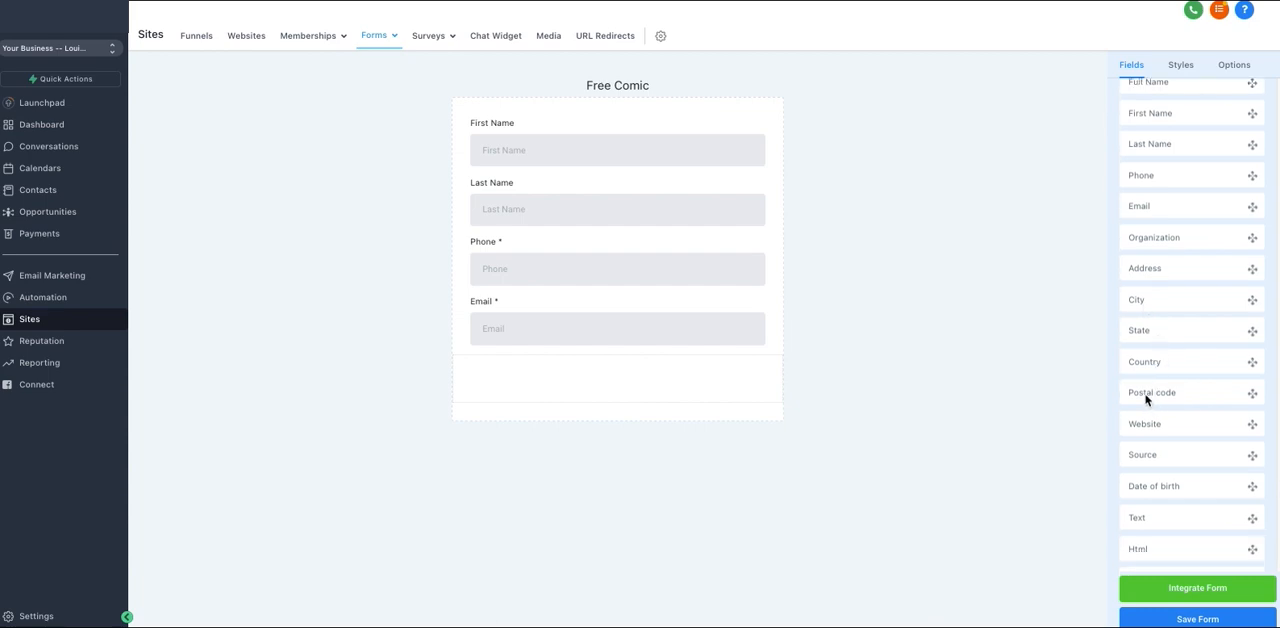
scroll(1157, 458, "down", 1)
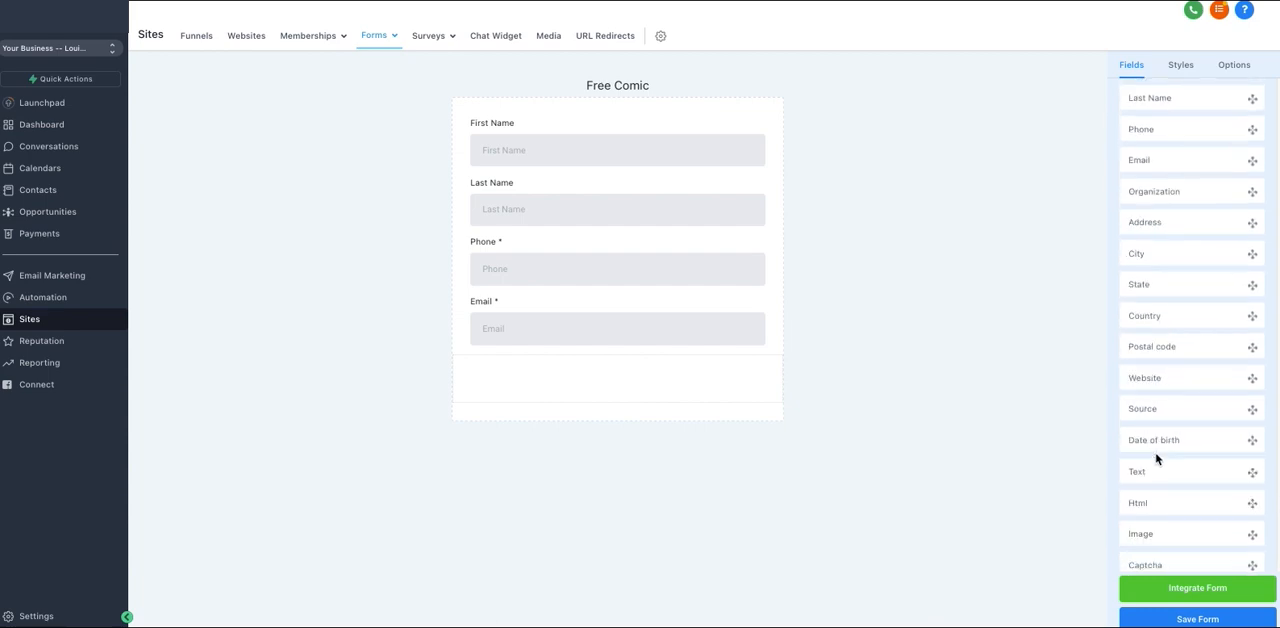
scroll(1150, 443, "down", 2)
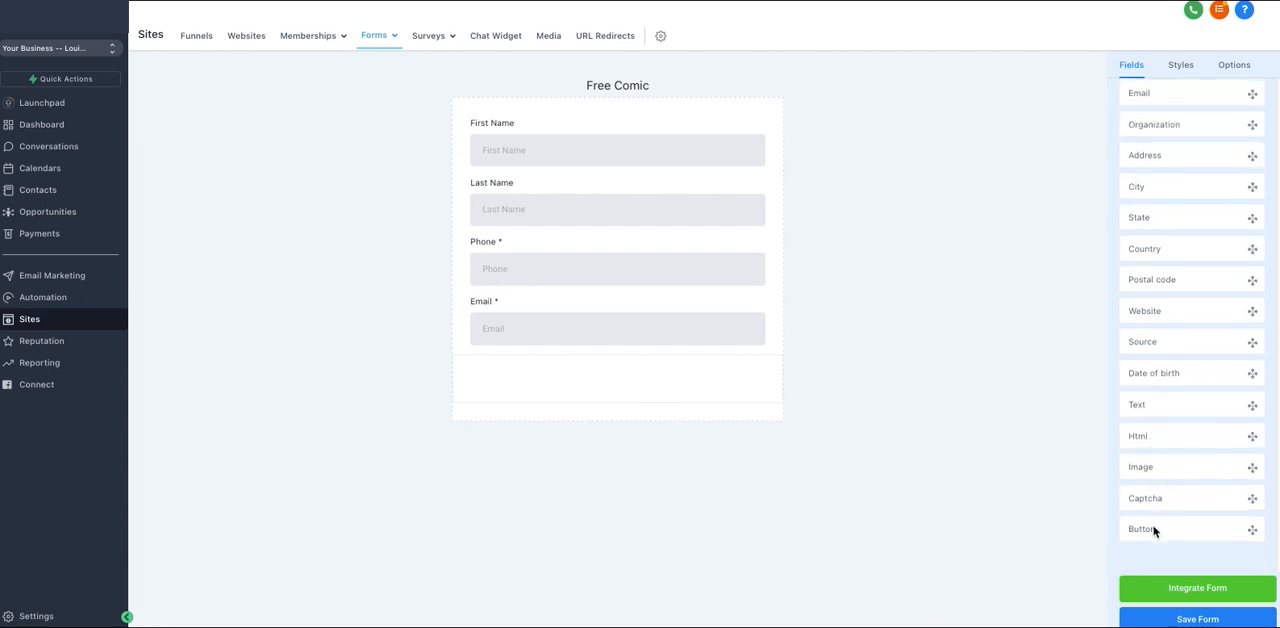
scroll(1169, 243, "up", 3)
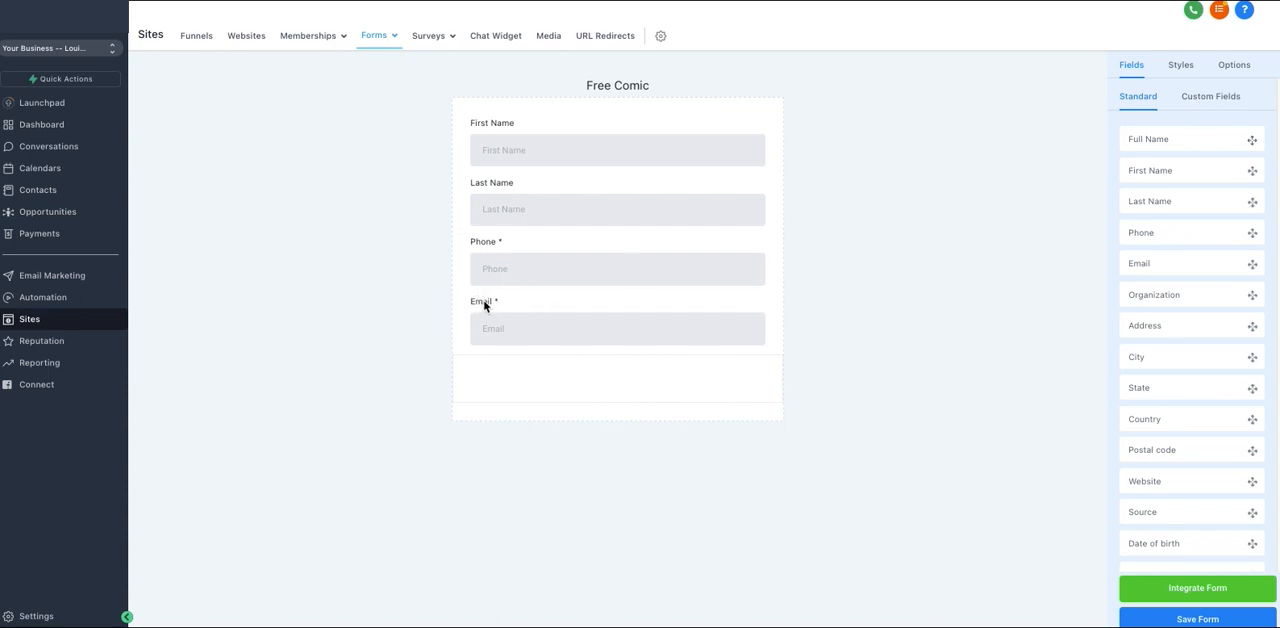
left_click(1210, 98)
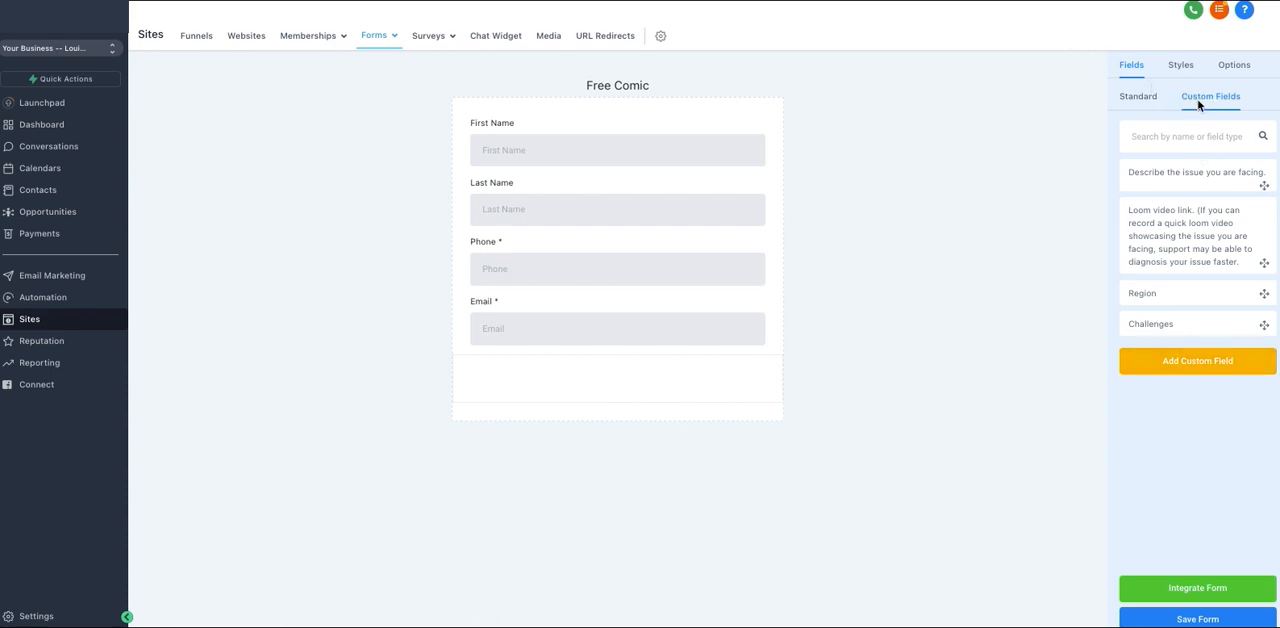
left_click(1148, 104)
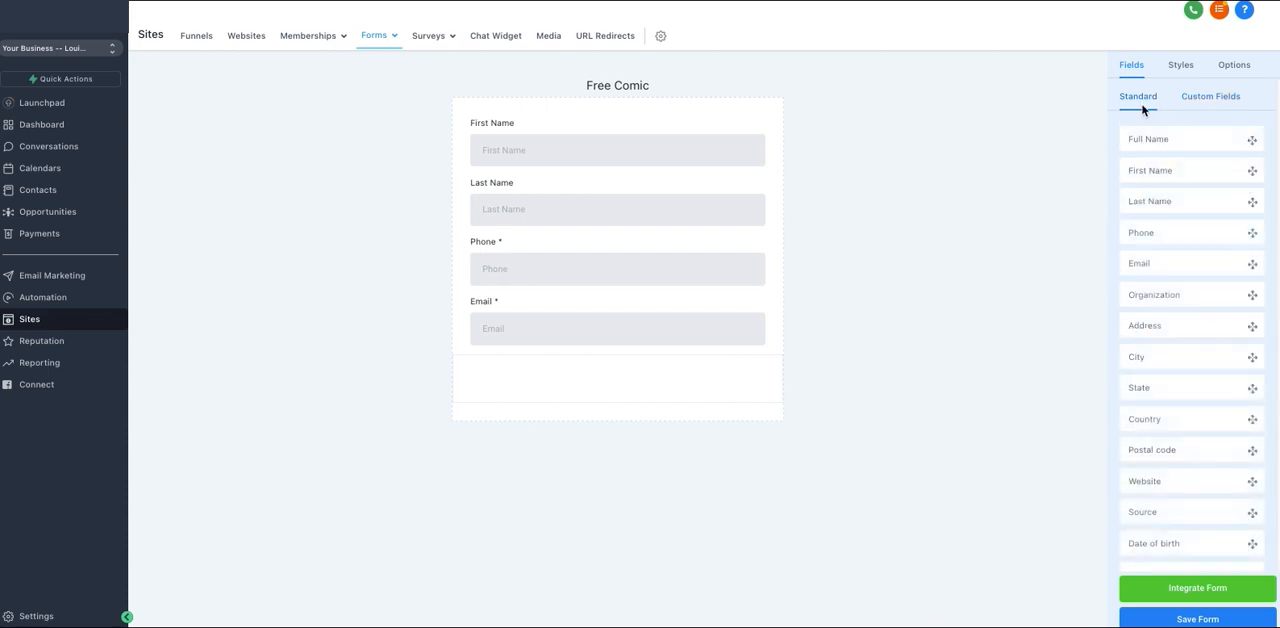
Create a Text custom field named "What is your biggest challenge?" and place it below Email on the form
left_click(1208, 98)
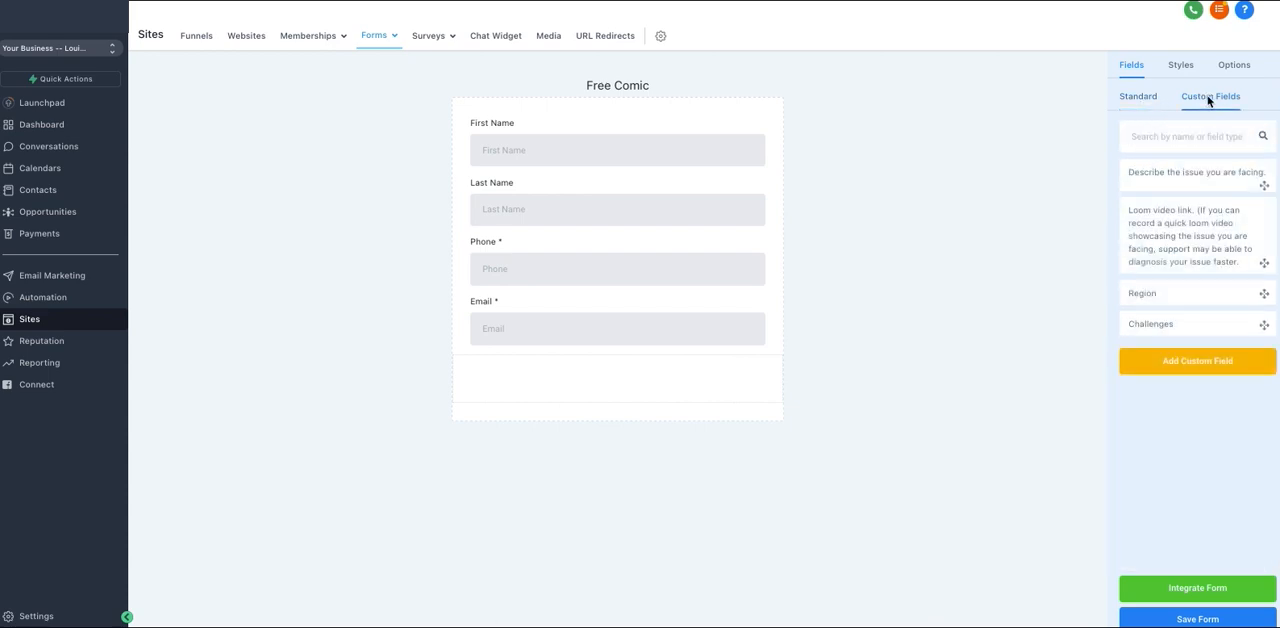
left_click(1197, 362)
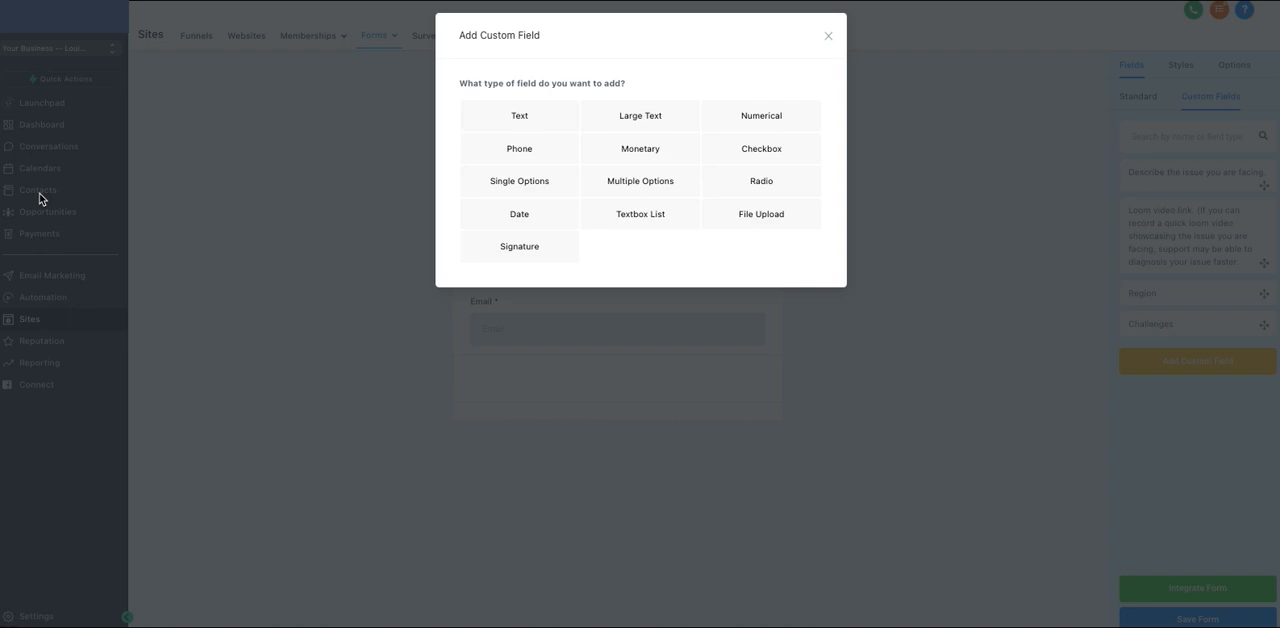
left_click(534, 115)
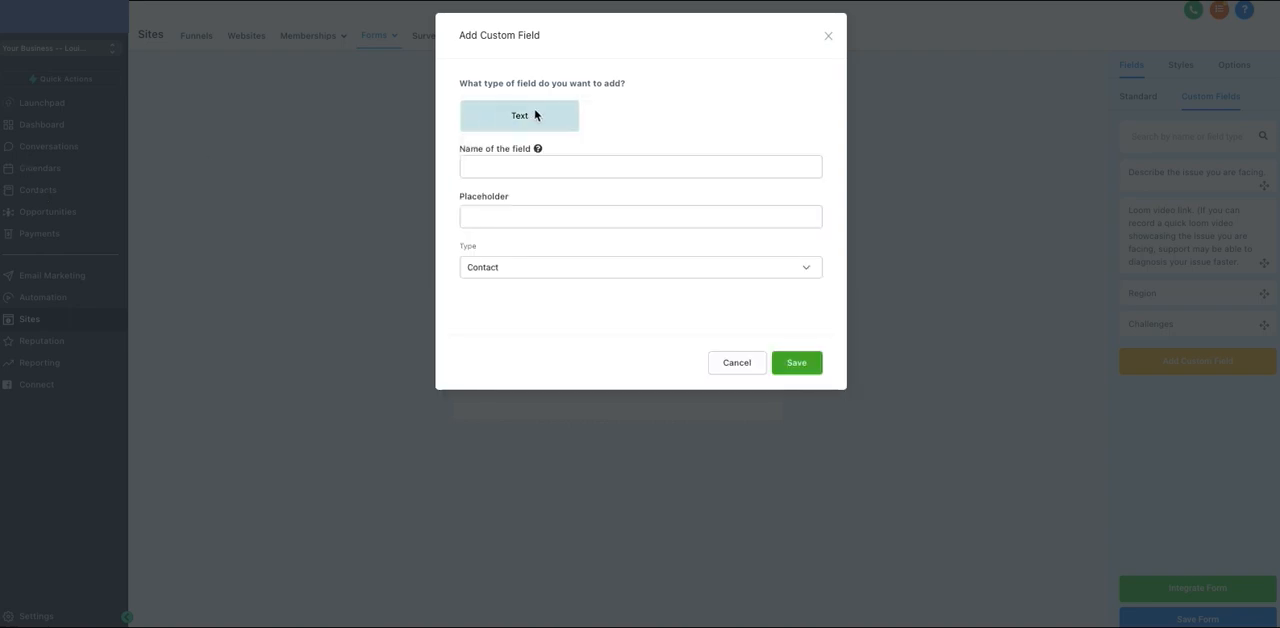
left_click(512, 172)
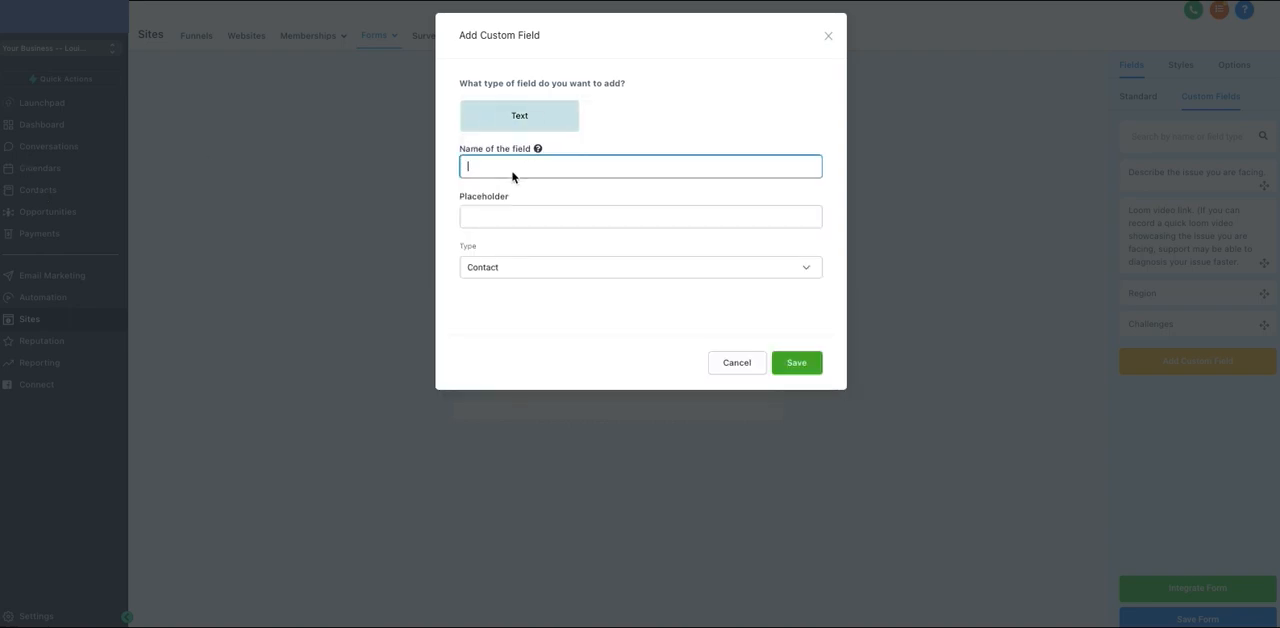
type("What is your")
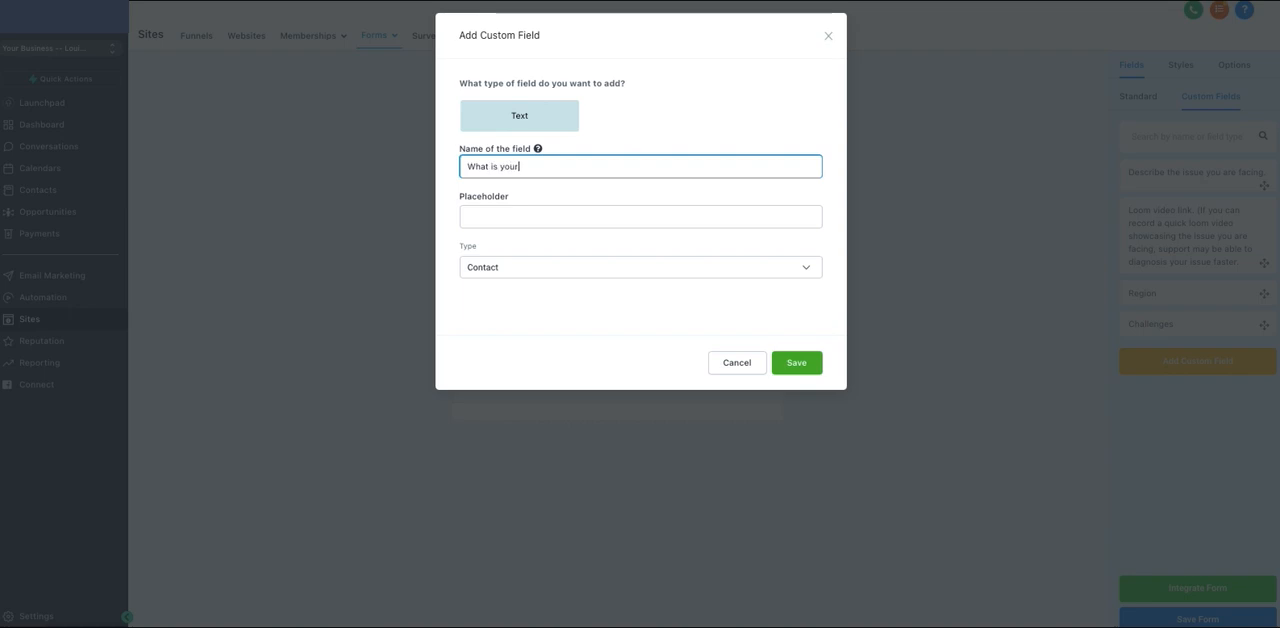
type(" biuggest Challenge?")
left_click_drag(561, 167, 554, 166)
type("c")
left_click(795, 365)
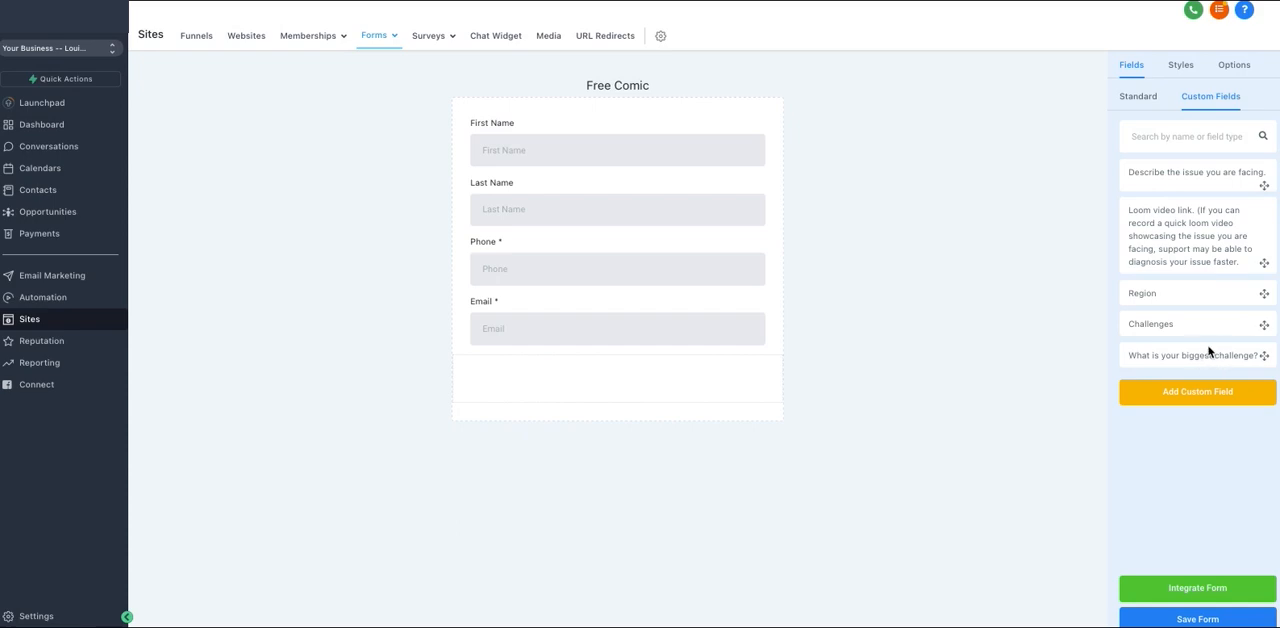
left_click_drag(1212, 358, 634, 382)
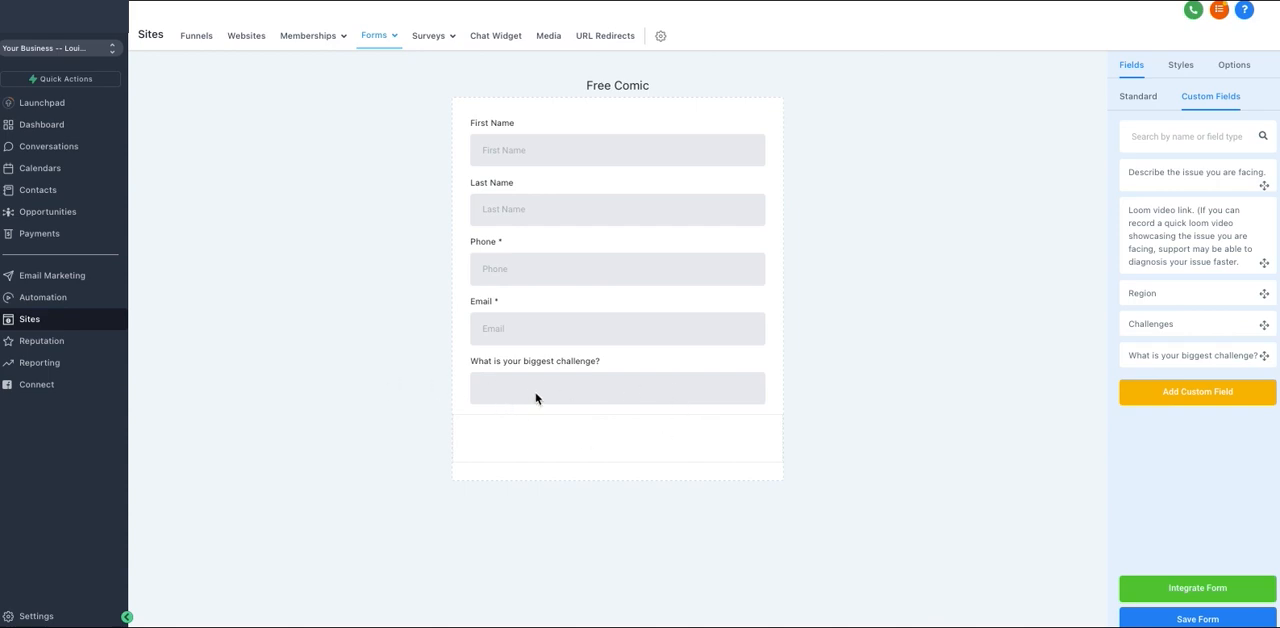
Add a button below the "What is your biggest challenge?" field and set its text to Submit
left_click(1137, 100)
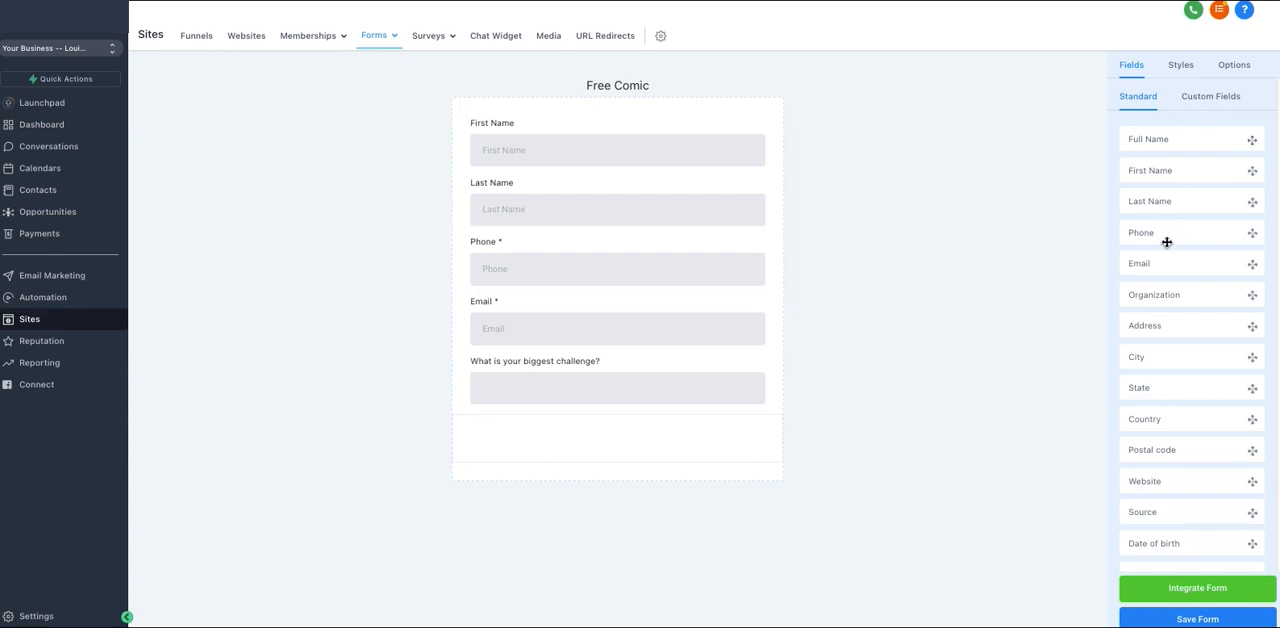
scroll(1167, 322, "down", 2)
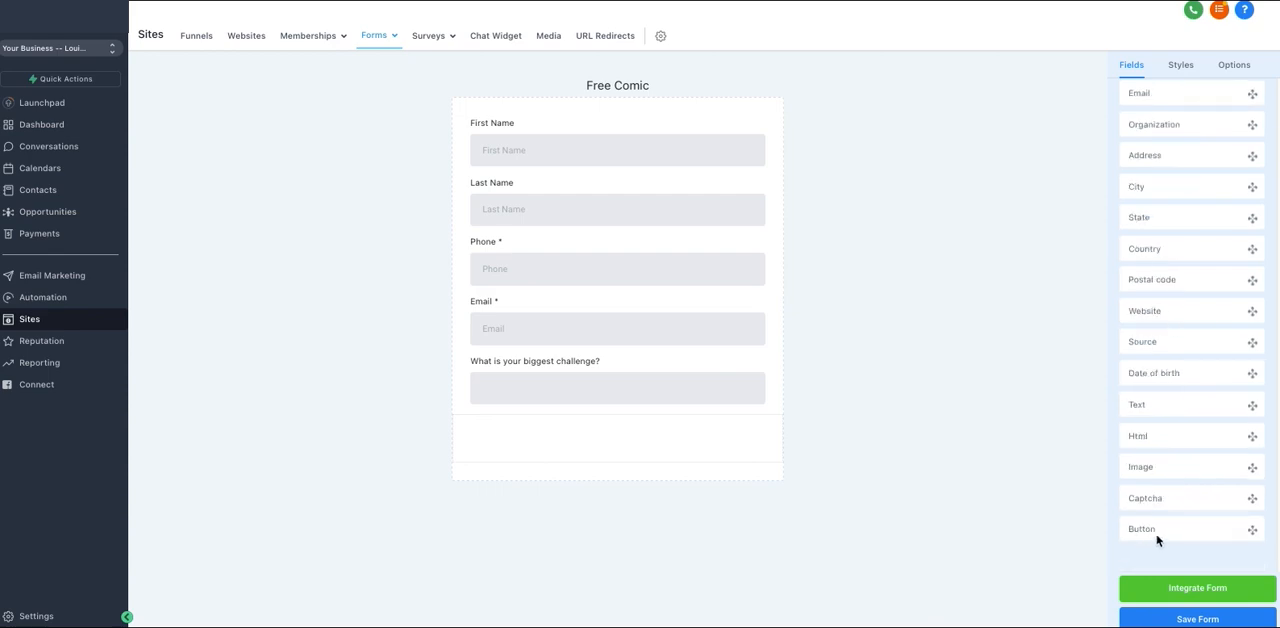
left_click_drag(1172, 531, 640, 449)
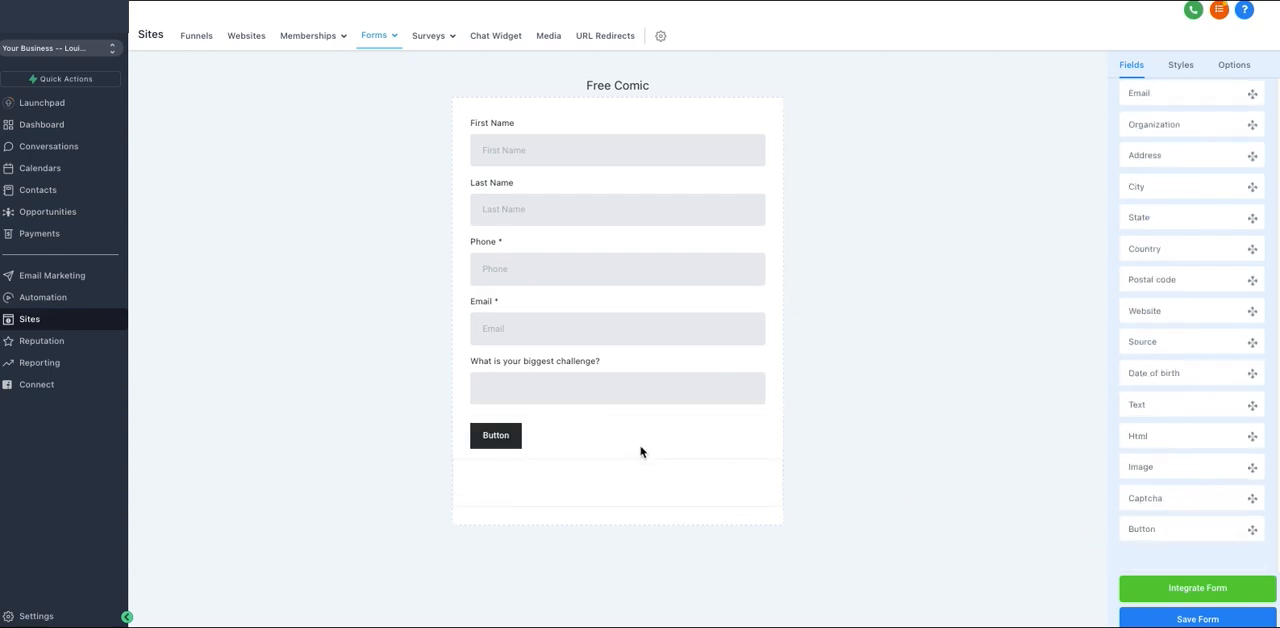
left_click(540, 435)
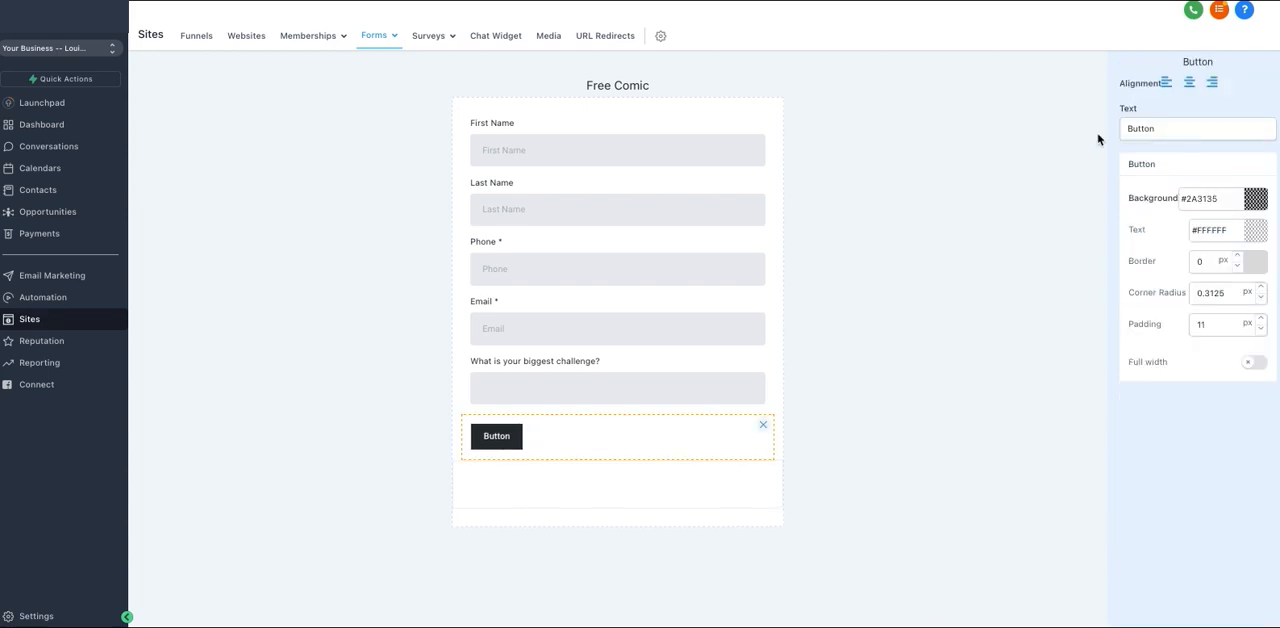
left_click(1143, 130)
double_click(1142, 130)
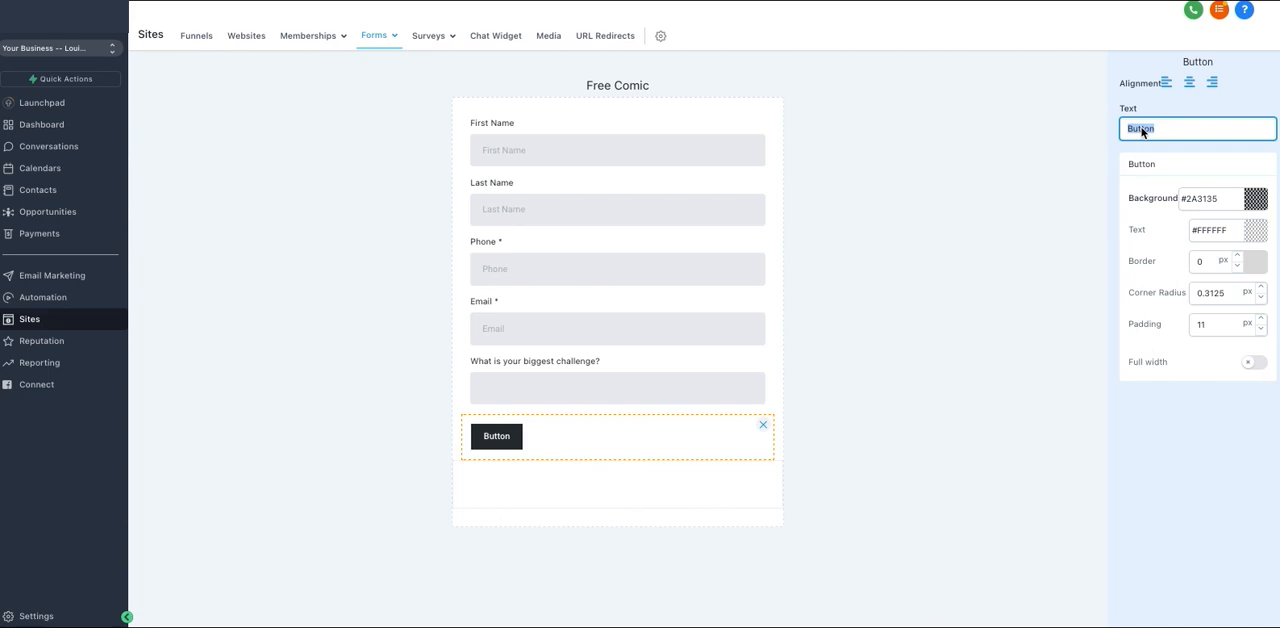
type("Subm")
type("it")
Style the Submit button with centre alignment, full width and a blue #1B97DB background
left_click(1189, 84)
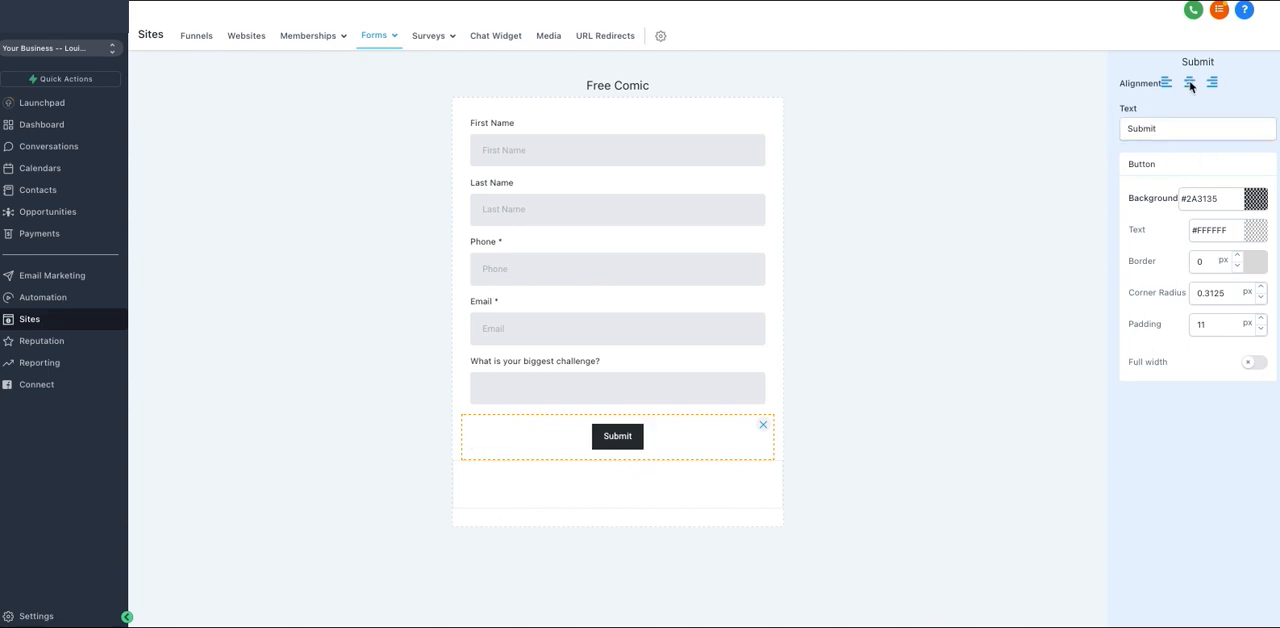
left_click(1213, 84)
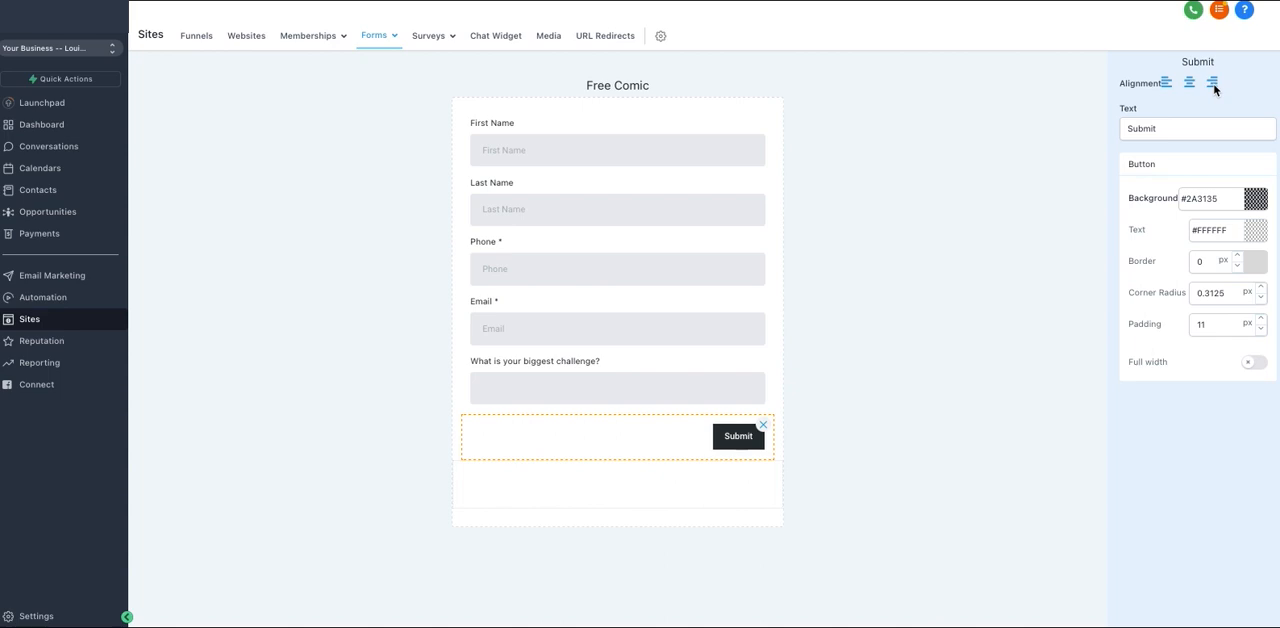
left_click(1191, 85)
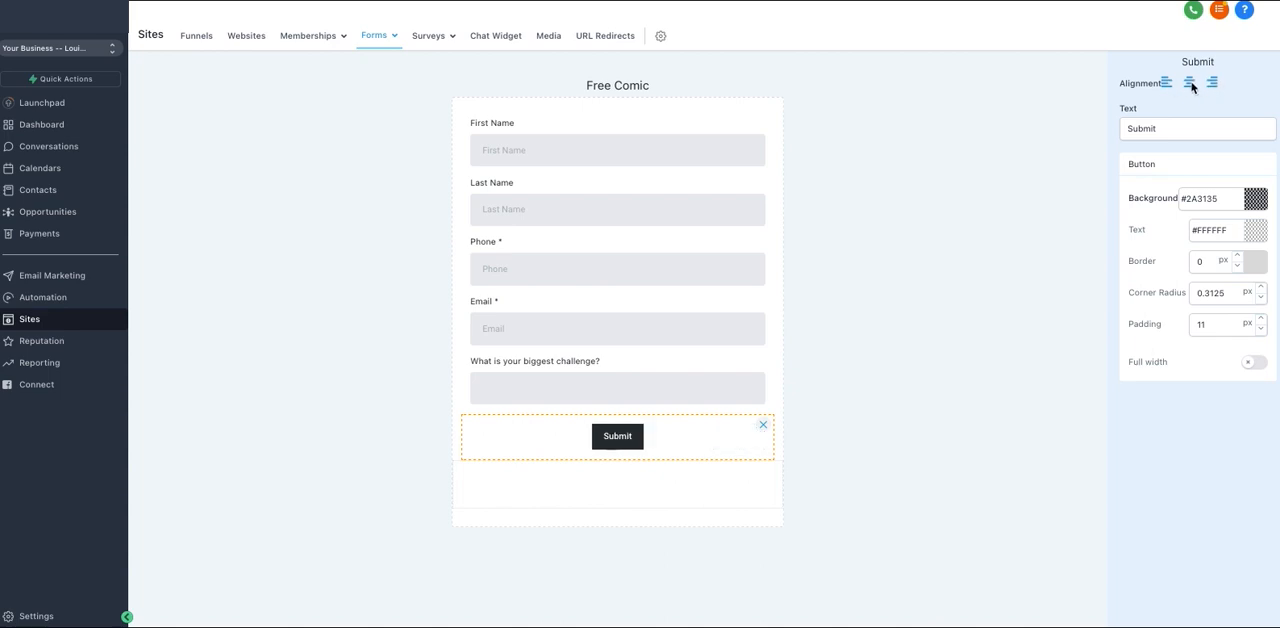
left_click(1252, 362)
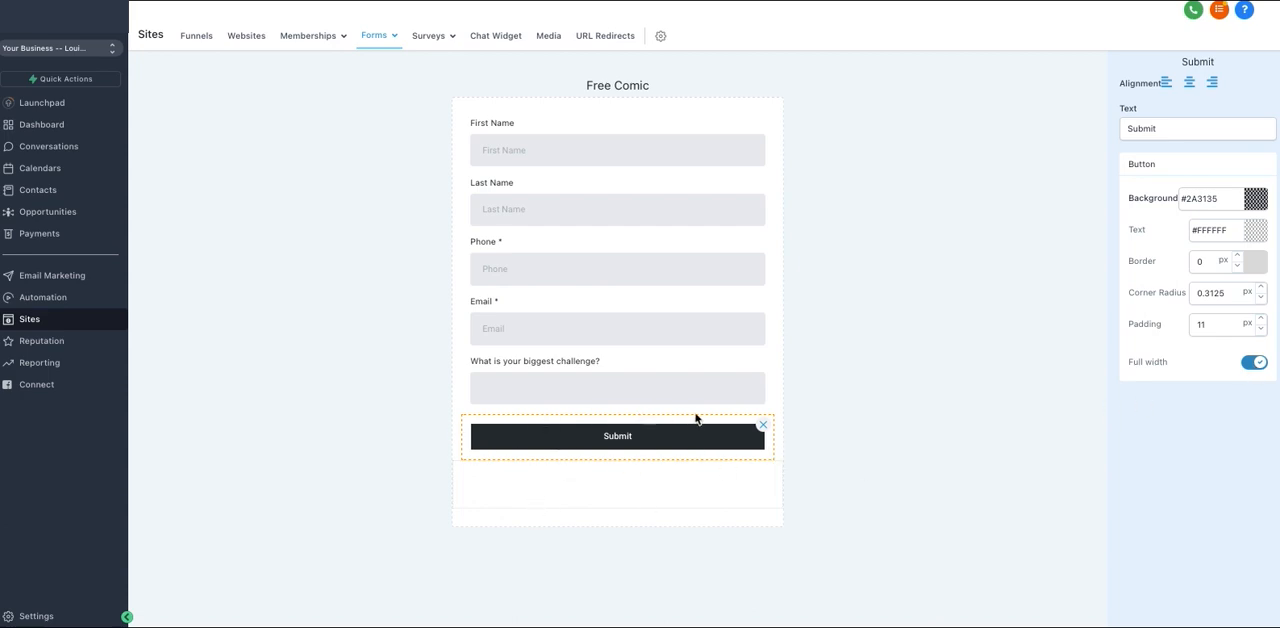
left_click(1248, 204)
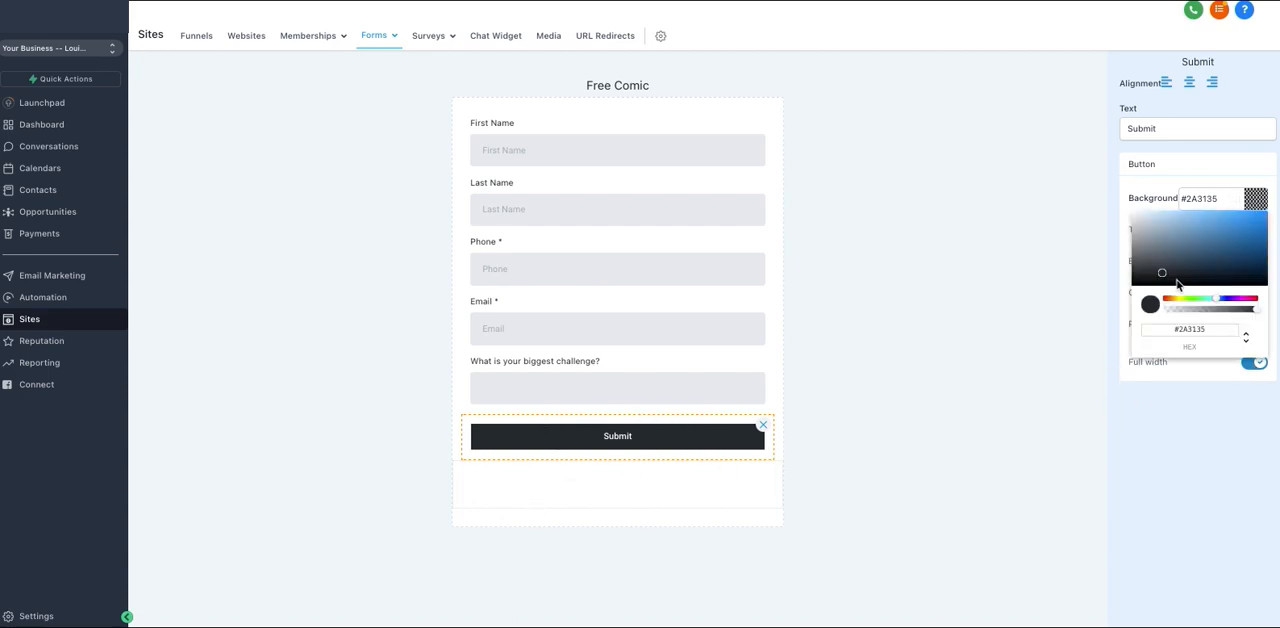
left_click_drag(1196, 258, 1253, 224)
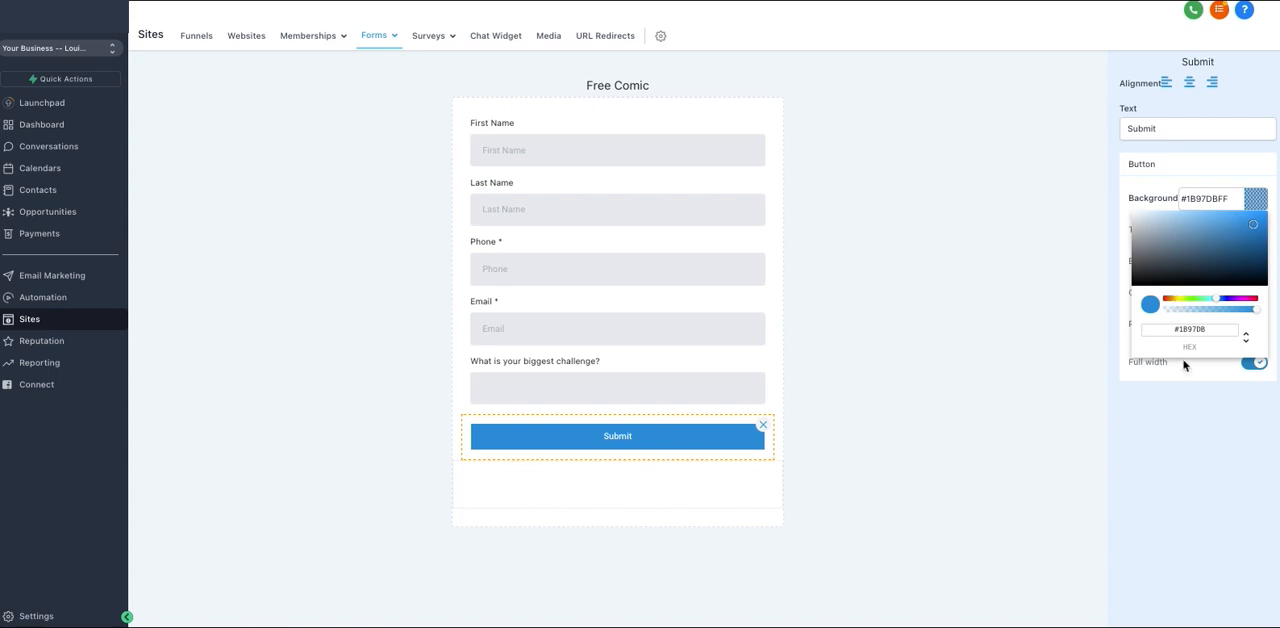
Recolour the Submit button with a black #000000 background and red #F10000 text
left_click_drag(1180, 334, 1206, 334)
left_click_drag(1187, 229, 1106, 293)
left_click(1083, 234)
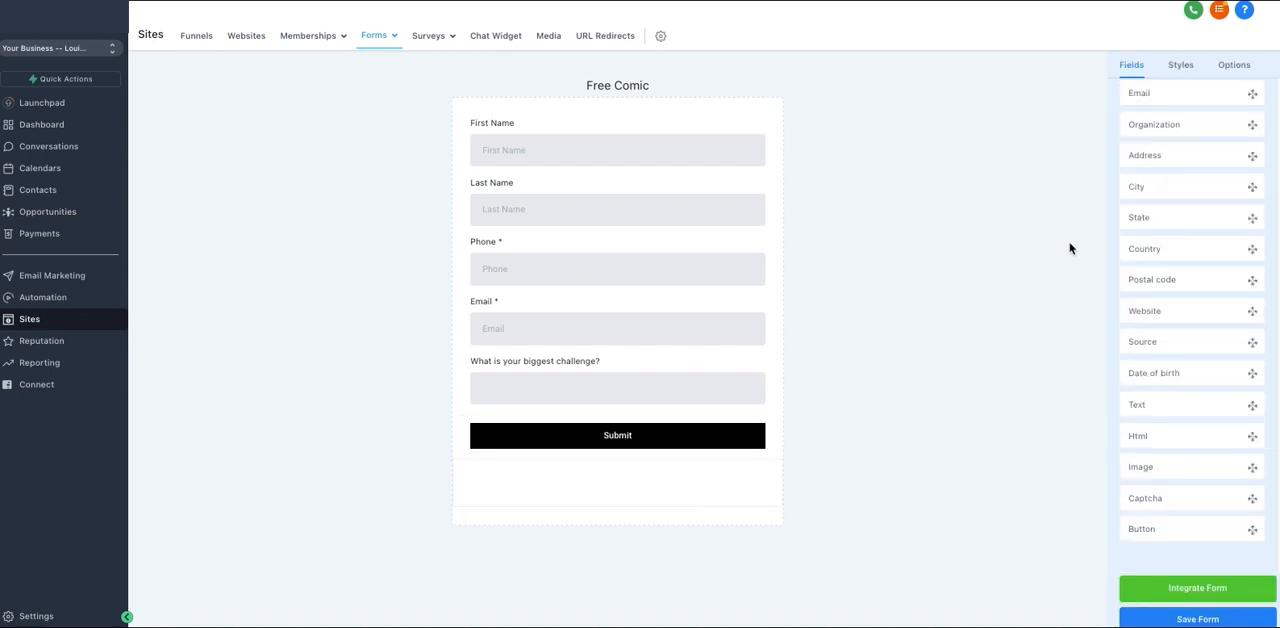
left_click(719, 431)
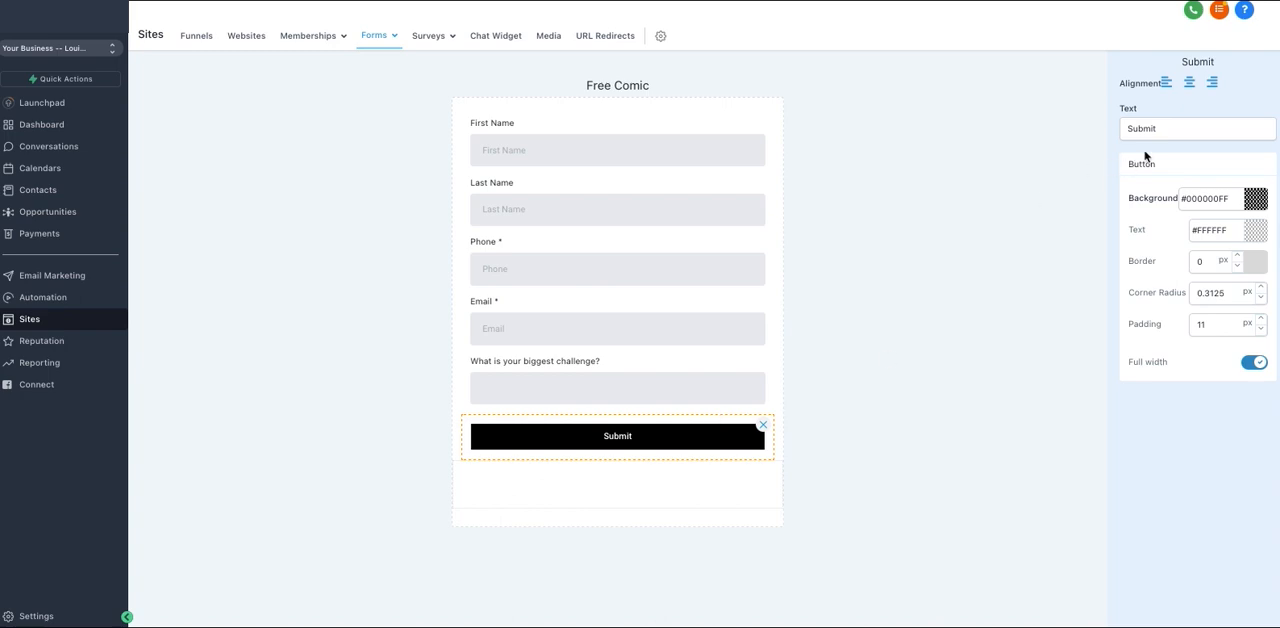
left_click(1256, 231)
left_click_drag(1249, 263, 1272, 256)
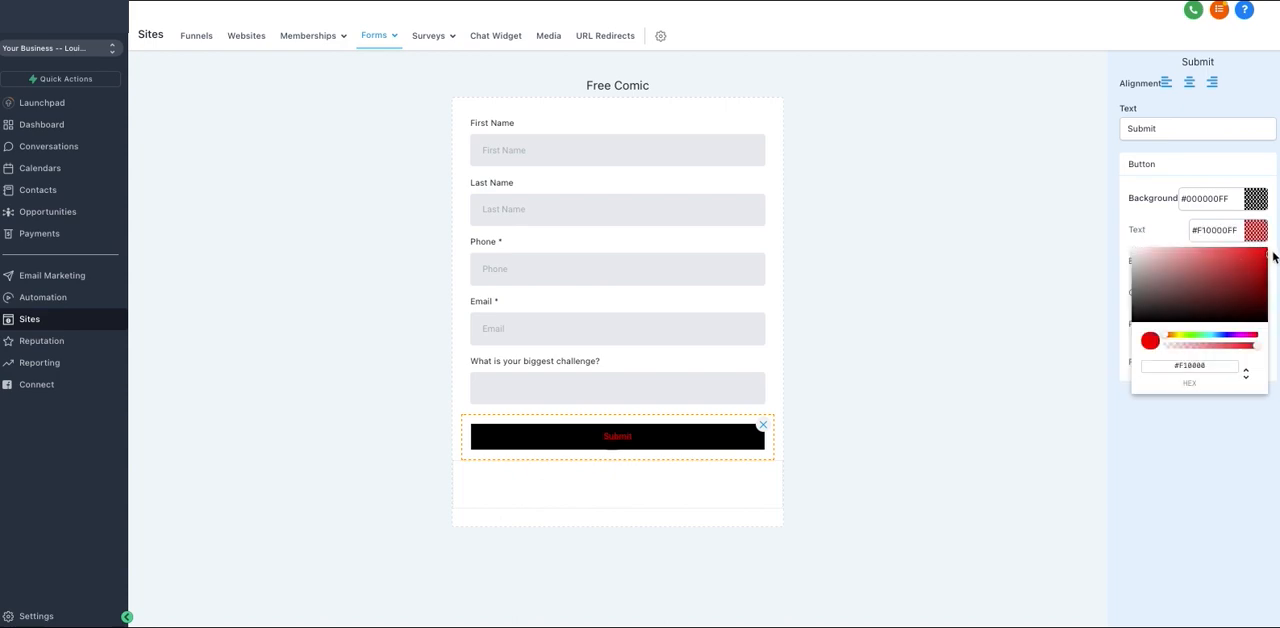
left_click(969, 290)
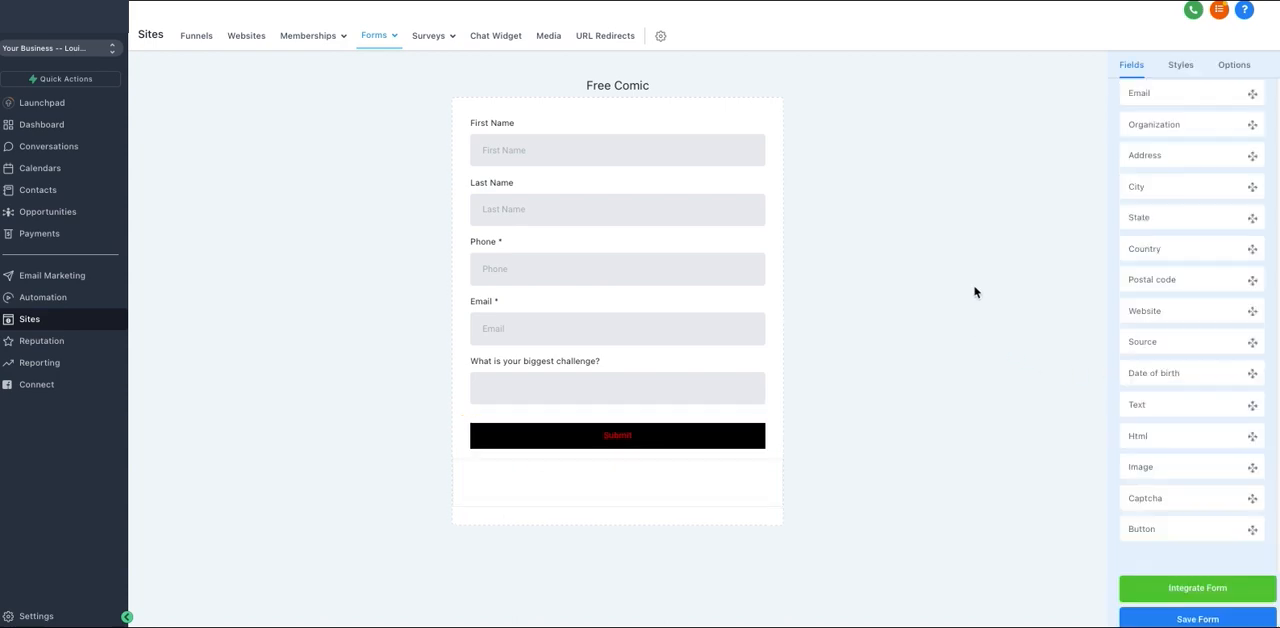
Give the Submit button a 1 px border and a 6.3125 px corner radius
left_click(672, 437)
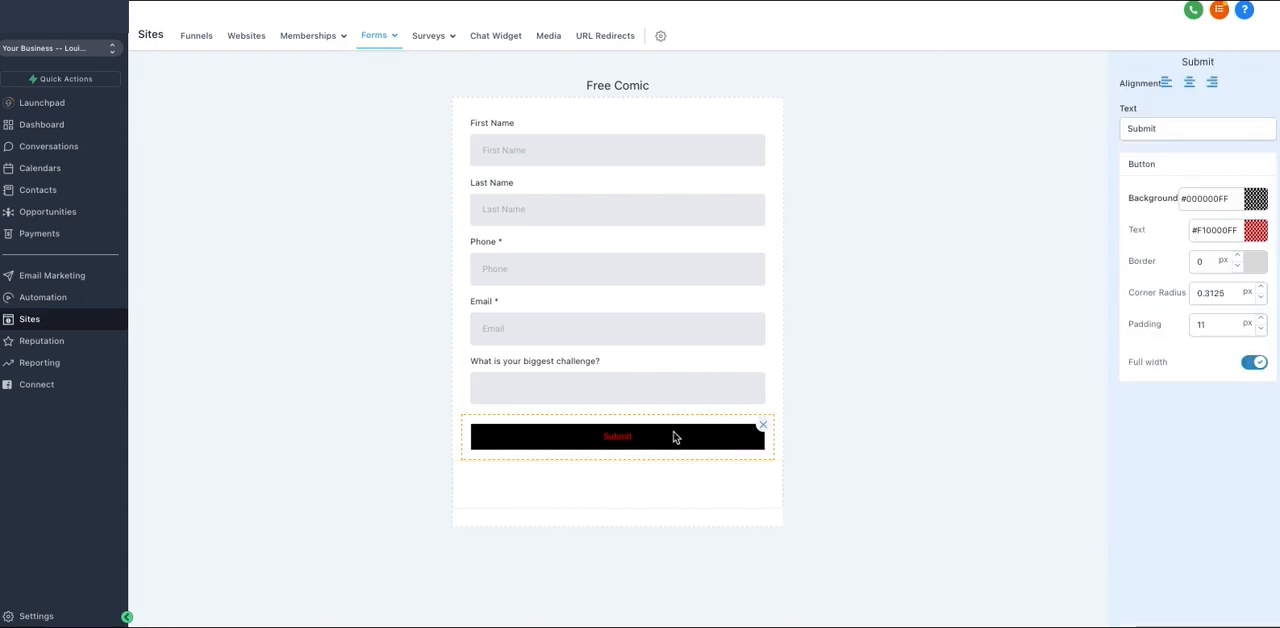
left_click(1238, 257)
left_click(1238, 257)
left_click(1238, 257)
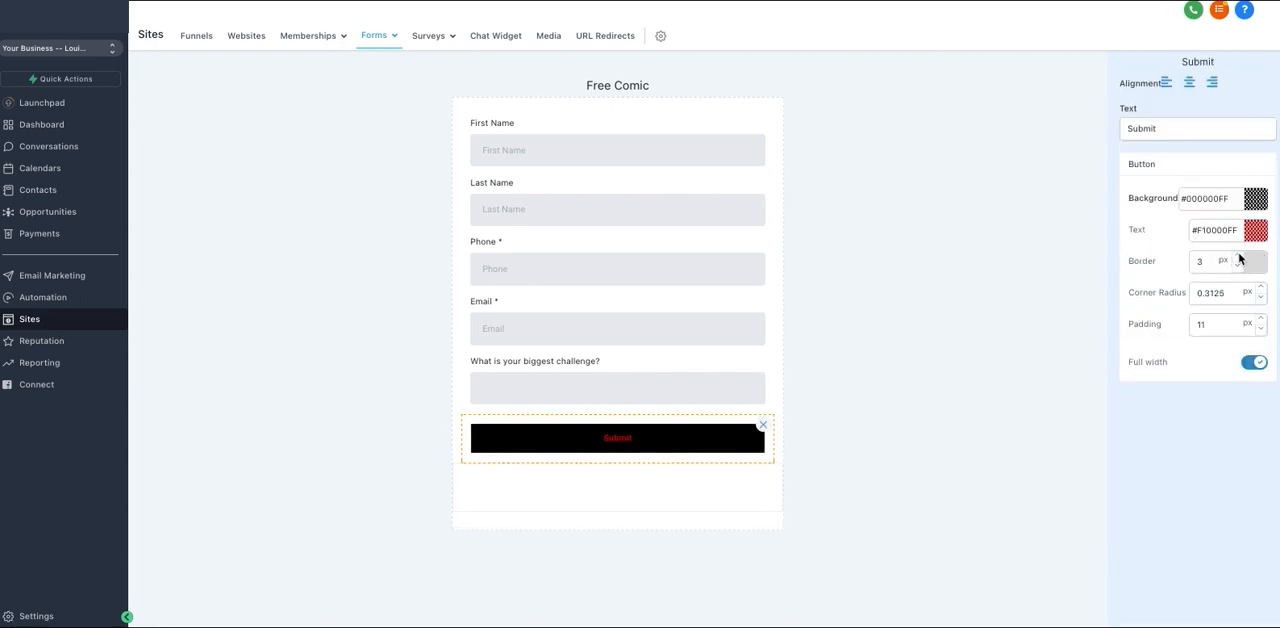
left_click(1238, 257)
left_click(1238, 257)
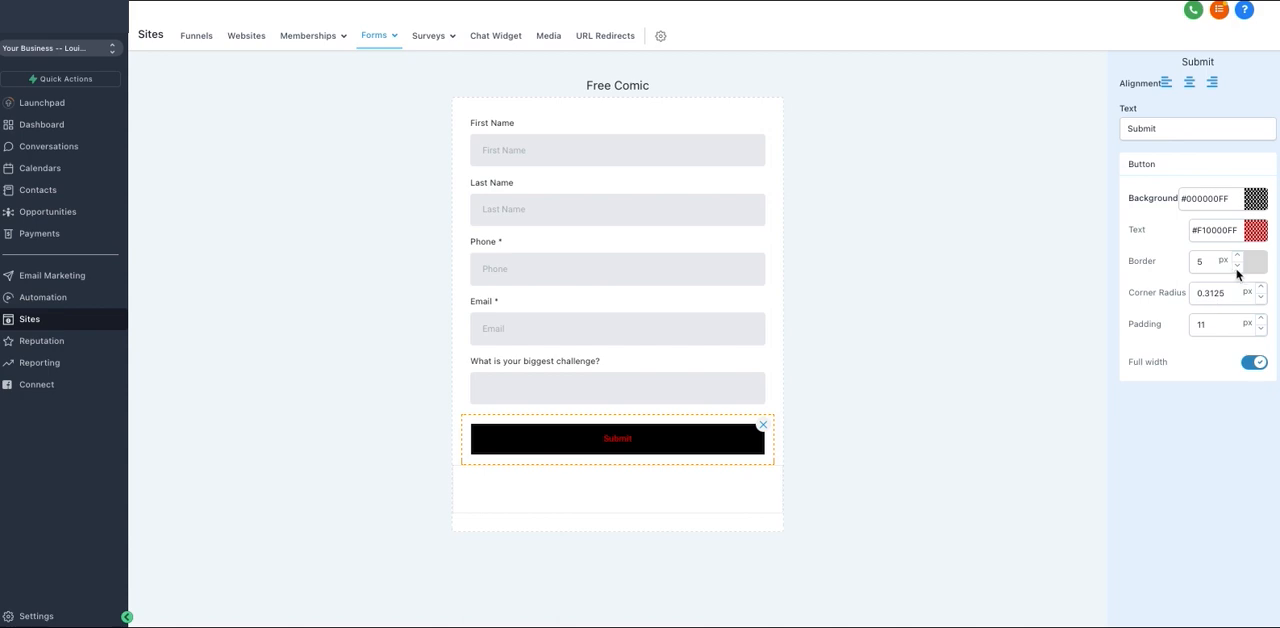
left_click(1238, 266)
left_click(1238, 266)
left_click(1238, 266)
left_click(1238, 266)
left_click(1261, 289)
left_click(1261, 289)
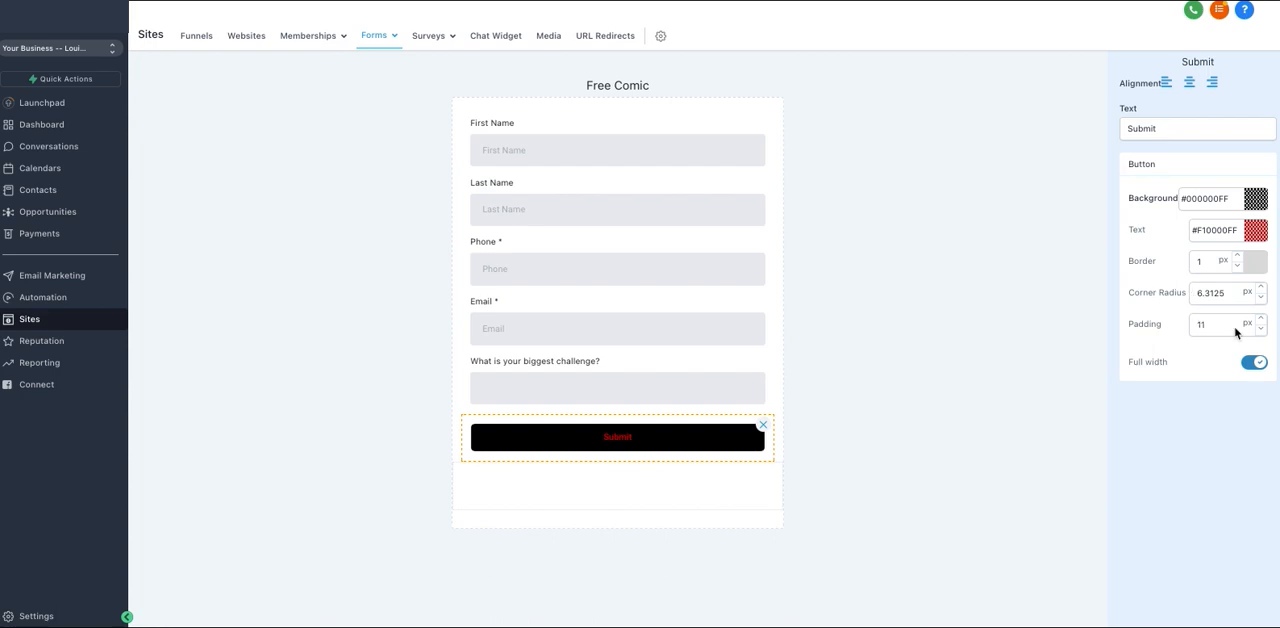
Increase the Submit button's padding to 24 px
left_click(1261, 319)
left_click(1261, 319)
left_click(1261, 319)
left_click(1261, 319)
double_click(1261, 319)
left_click(1261, 319)
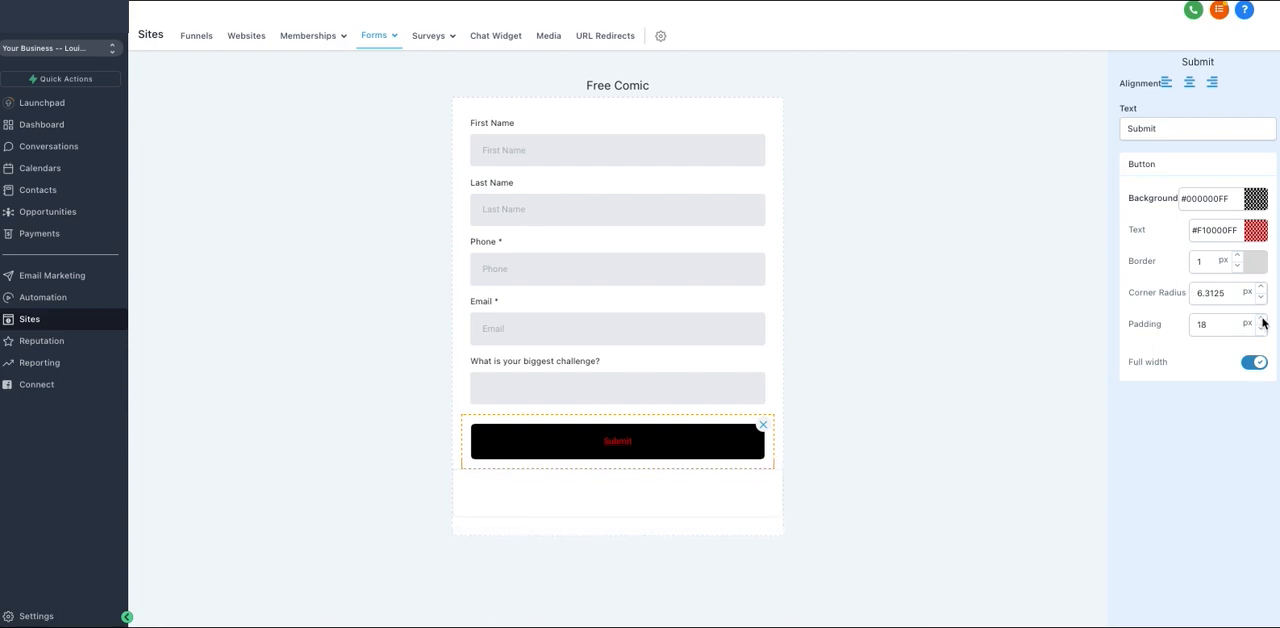
double_click(1261, 319)
double_click(1261, 319)
double_click(1261, 319)
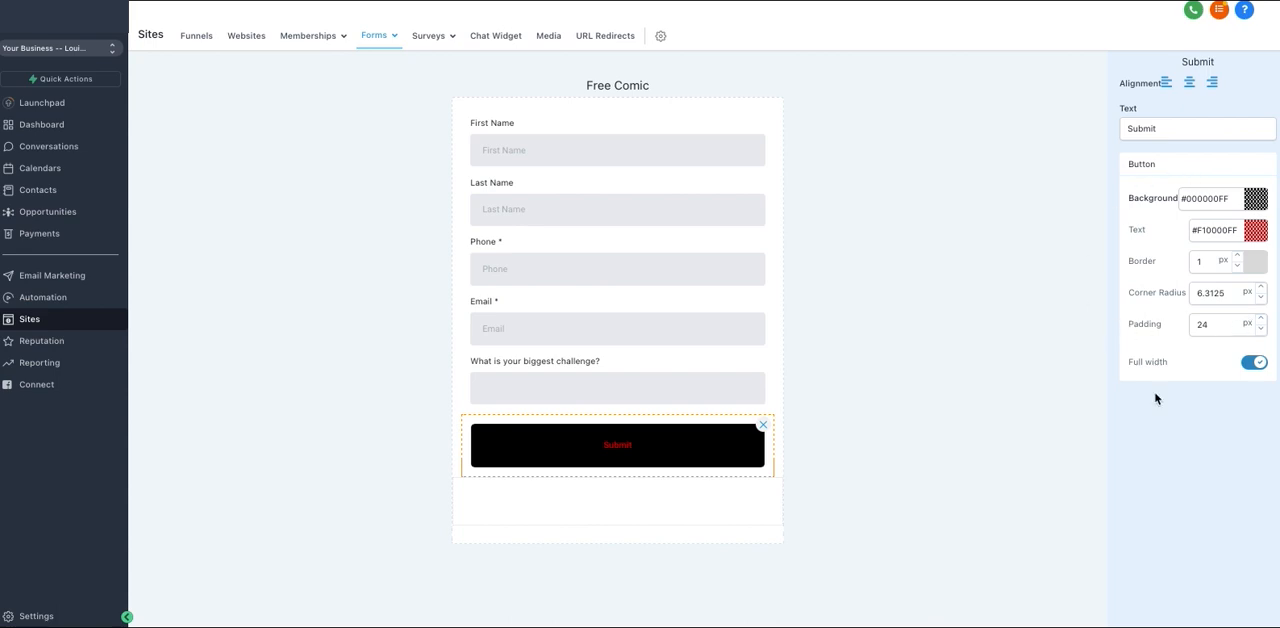
left_click(838, 359)
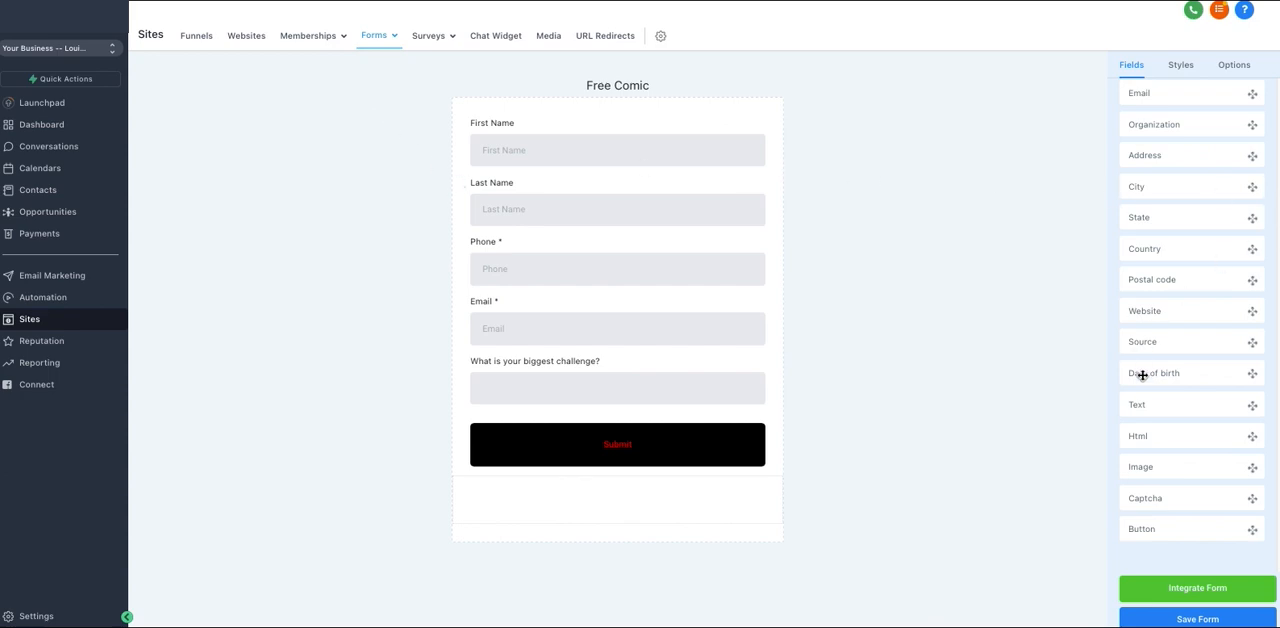
Try out a Text element and a Captcha on the form and remove both again
left_click_drag(600, 120, 545, 117)
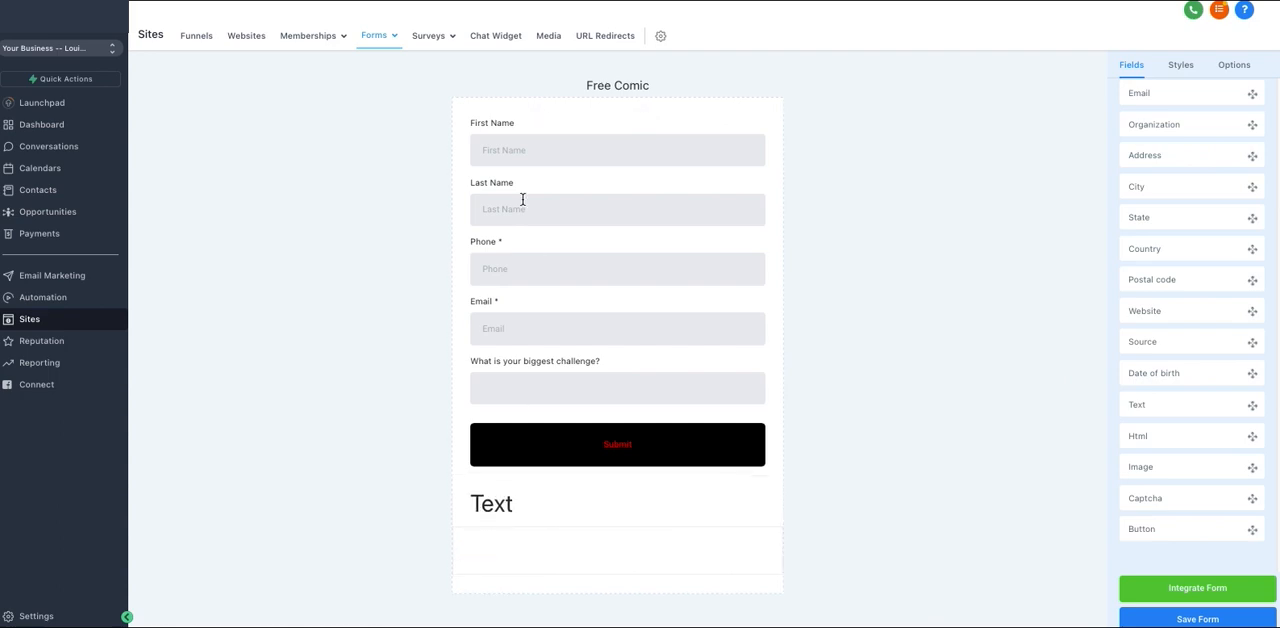
left_click_drag(522, 199, 562, 94)
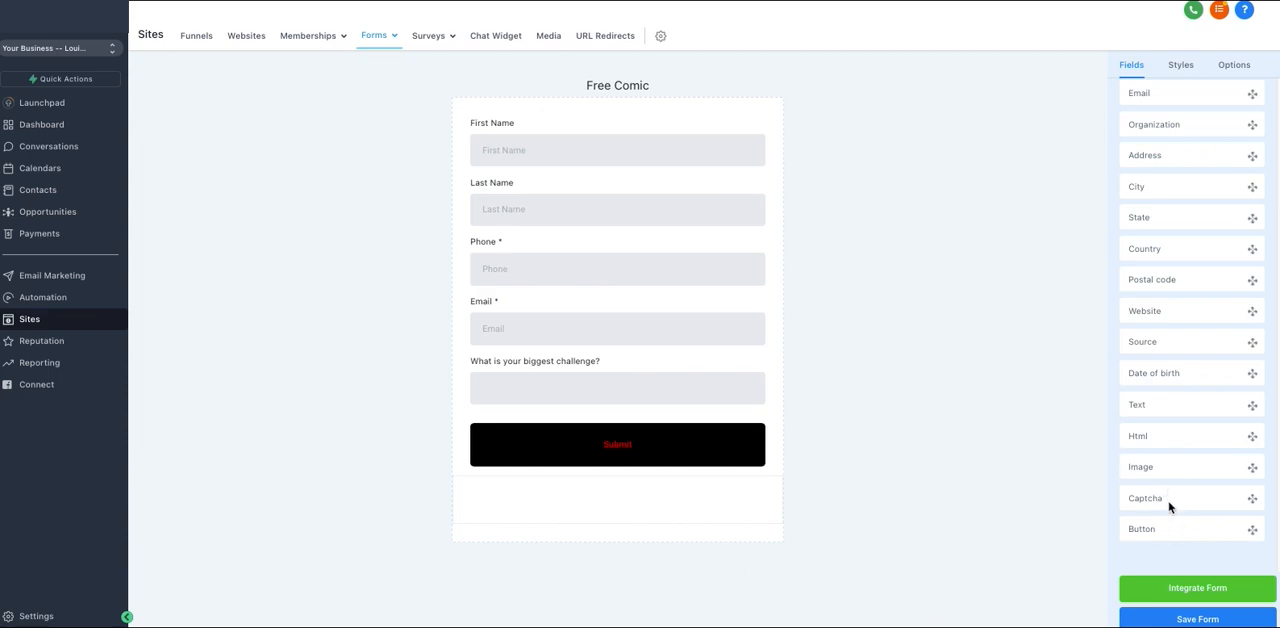
left_click_drag(1168, 507, 590, 420)
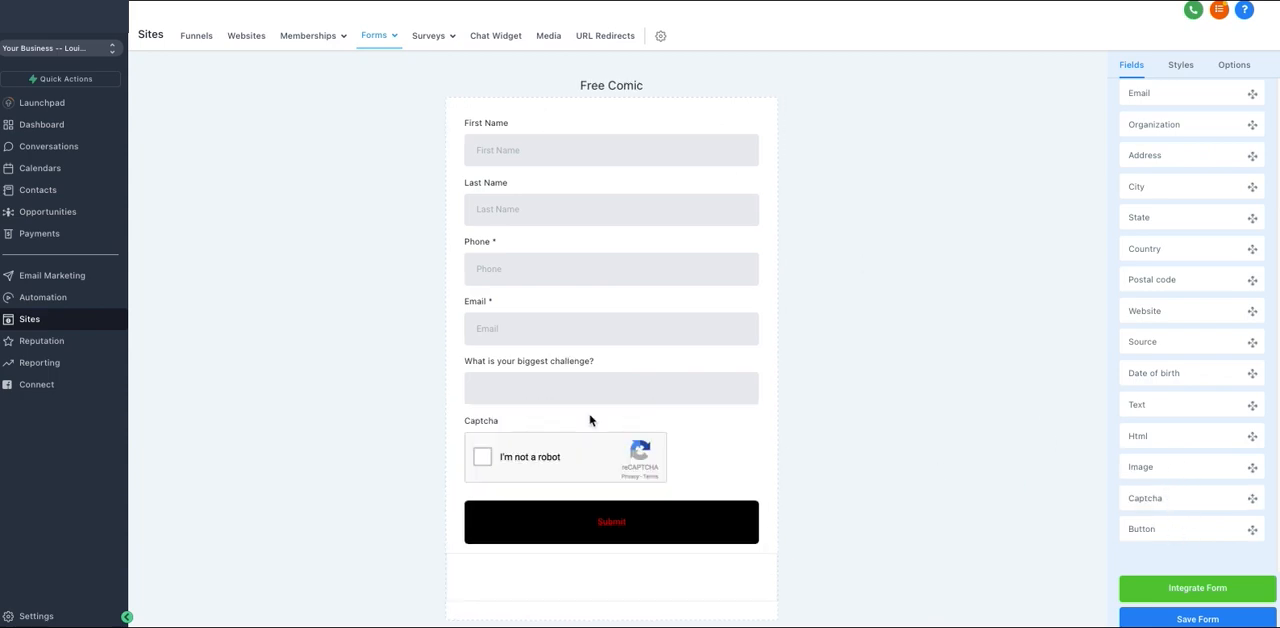
left_click(686, 457)
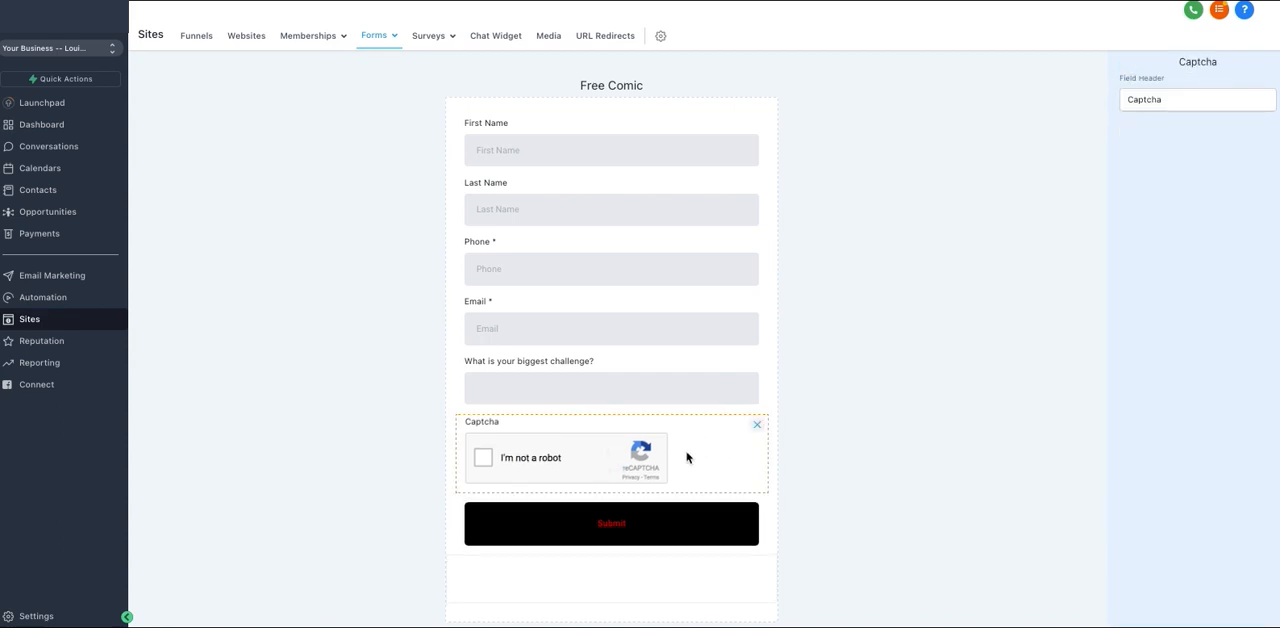
left_click(757, 428)
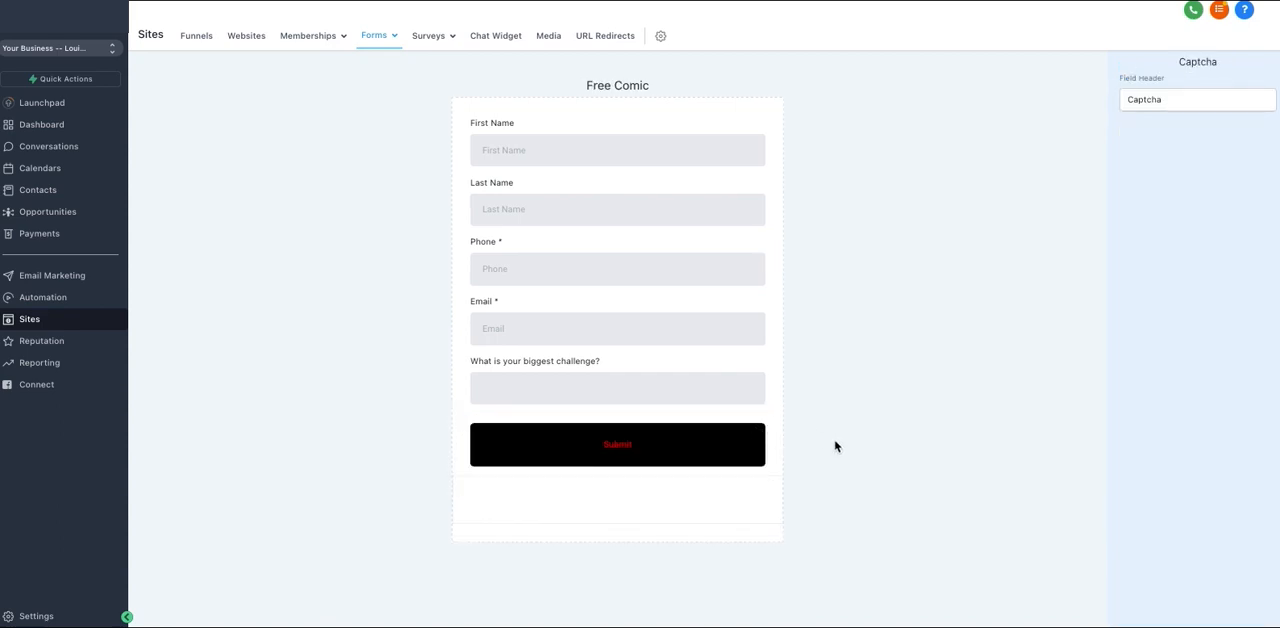
left_click(685, 379)
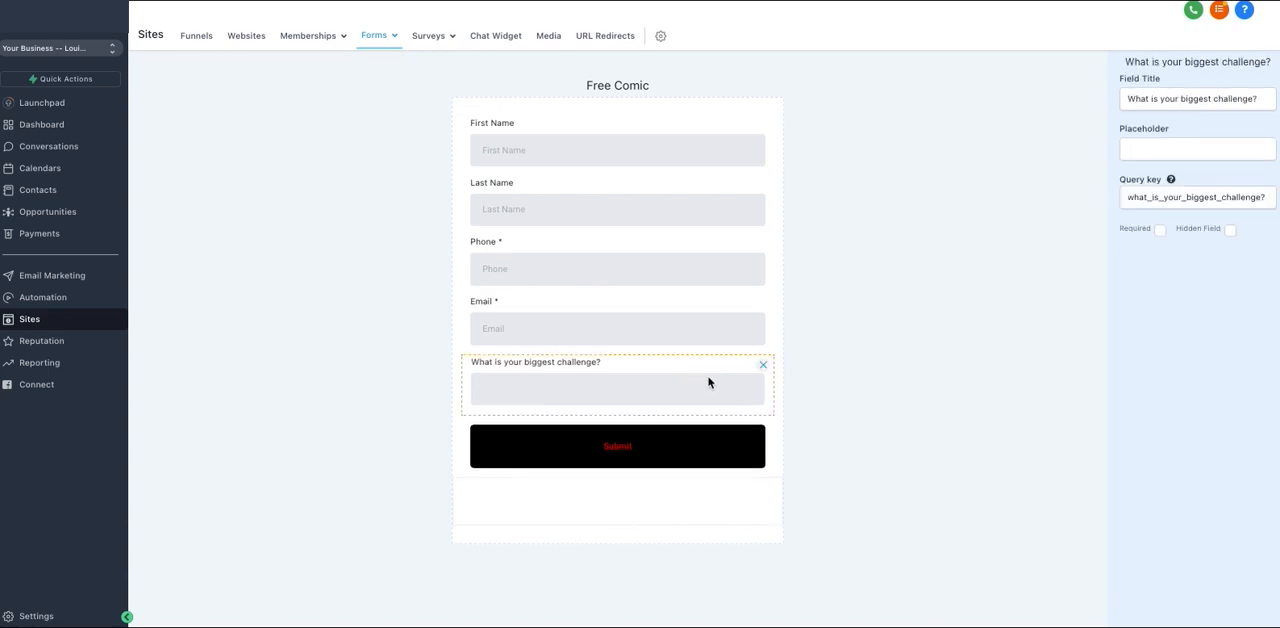
left_click(894, 358)
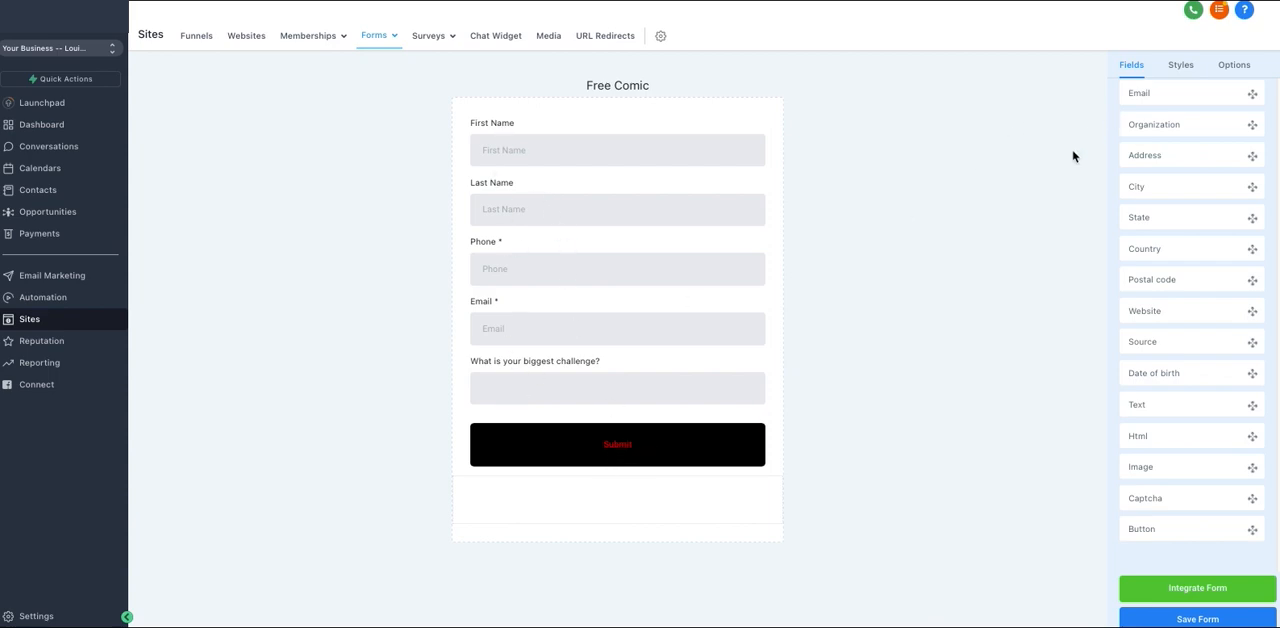
Make the form show the message "Thank you!" on submission and save the form
scroll(1150, 166, "up", 3)
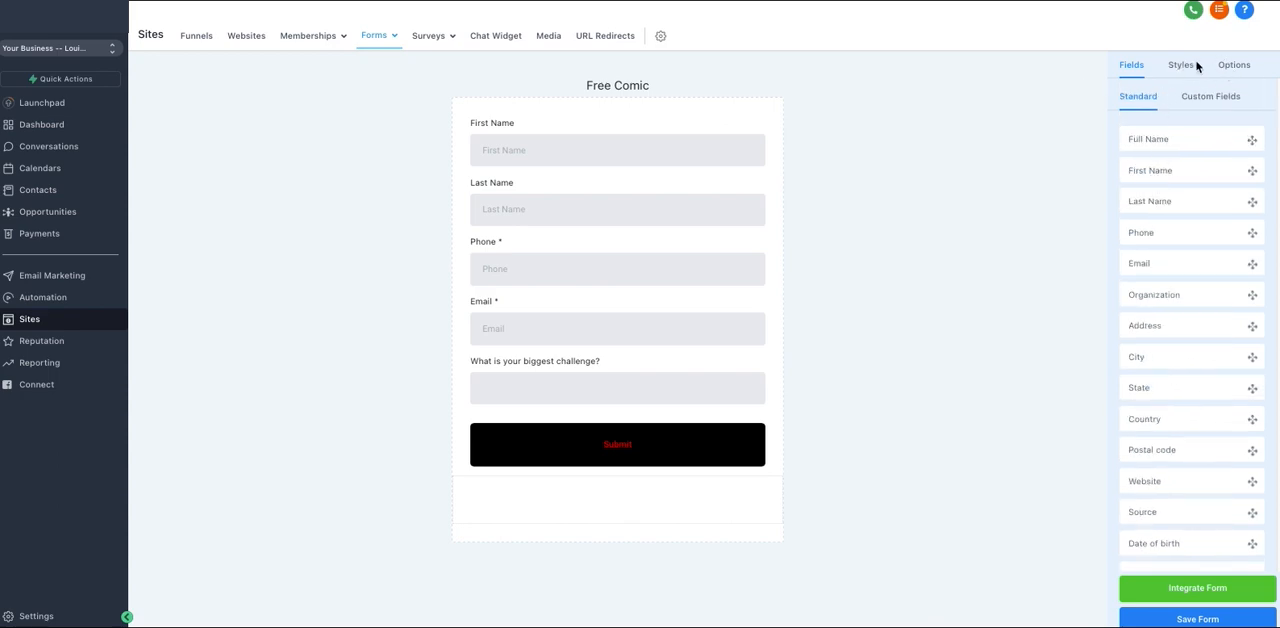
left_click(1228, 70)
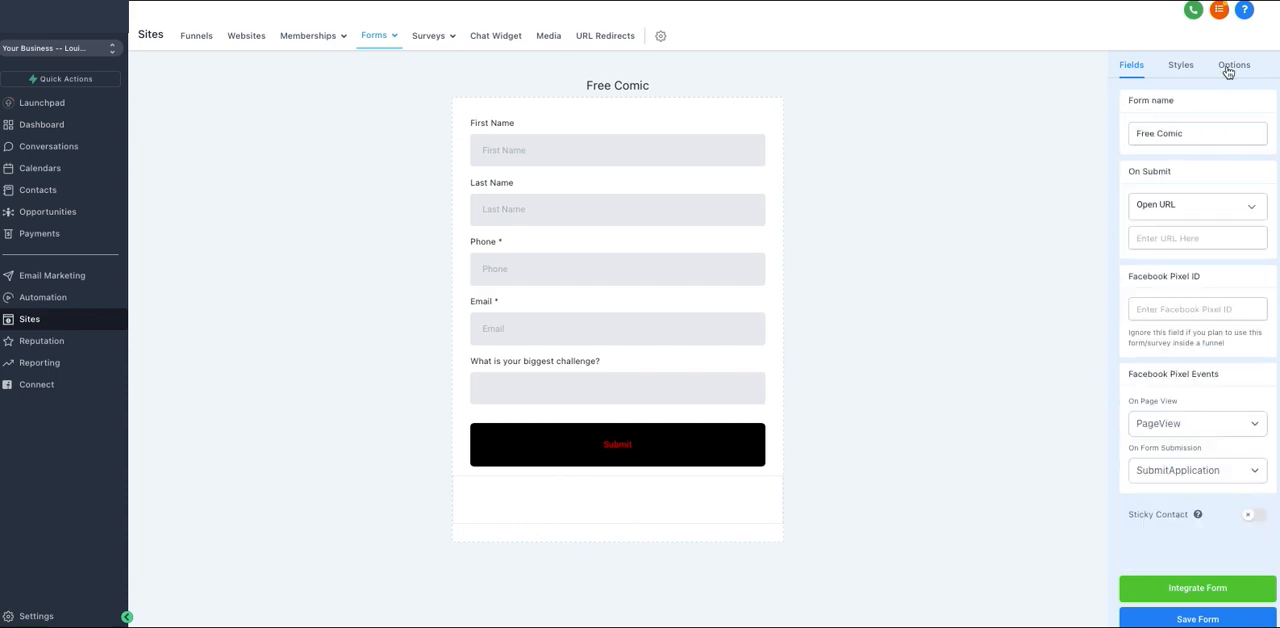
left_click(1178, 208)
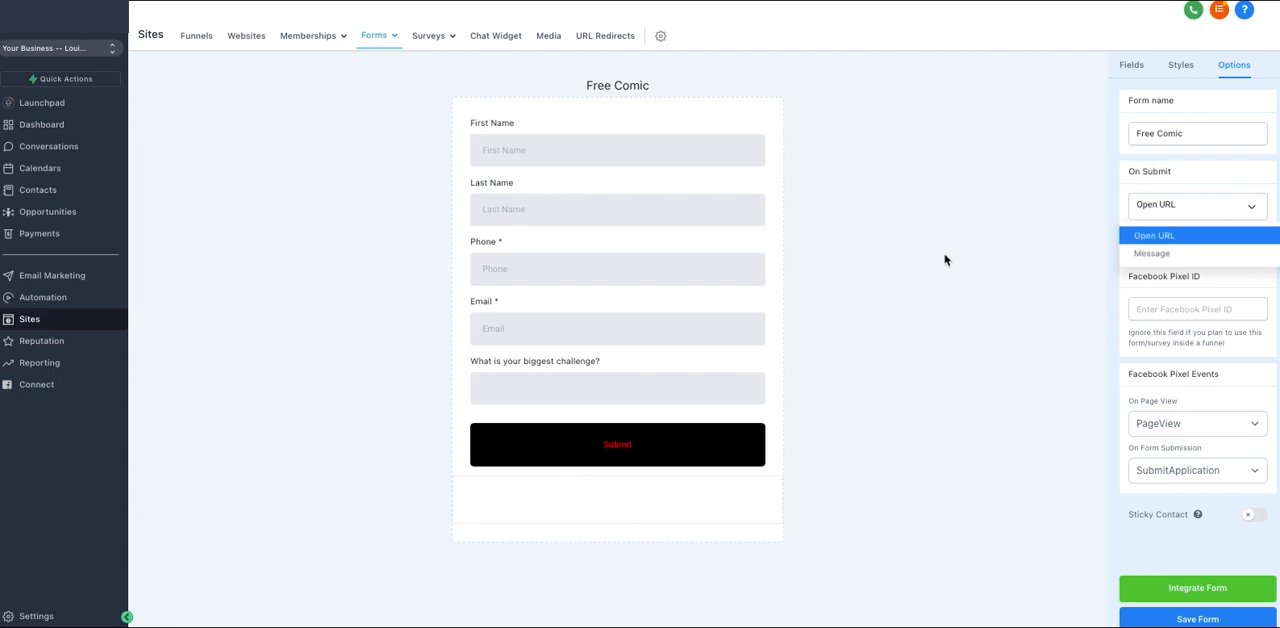
left_click(1188, 256)
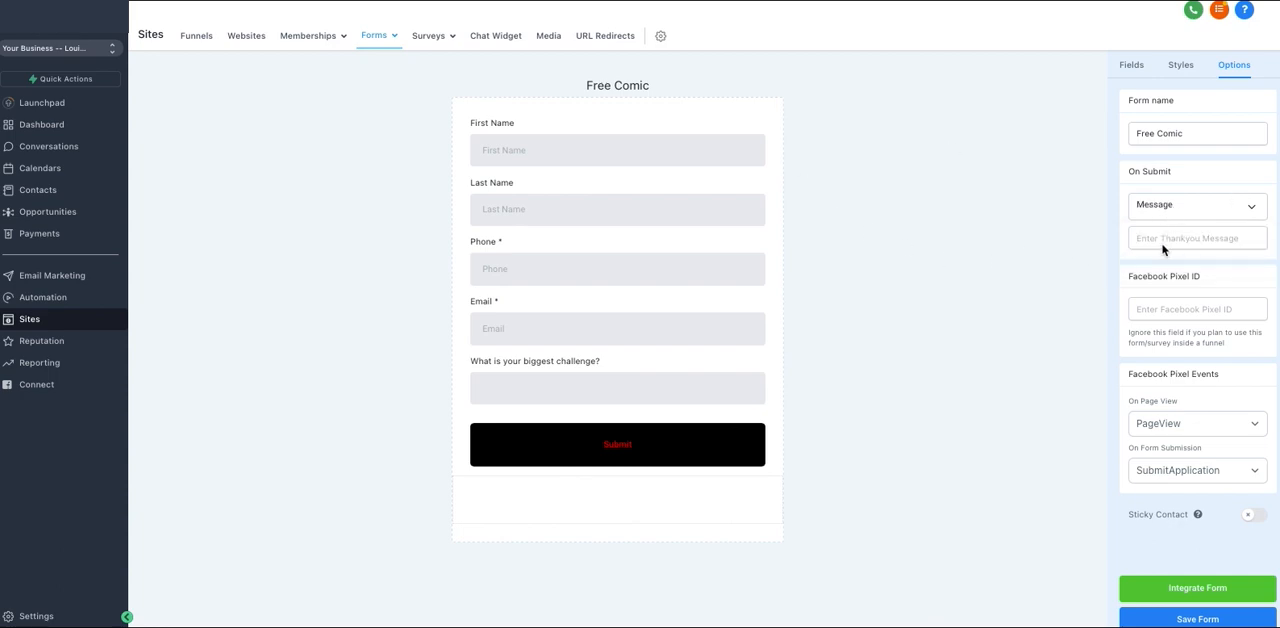
left_click(1164, 243)
type("THank")
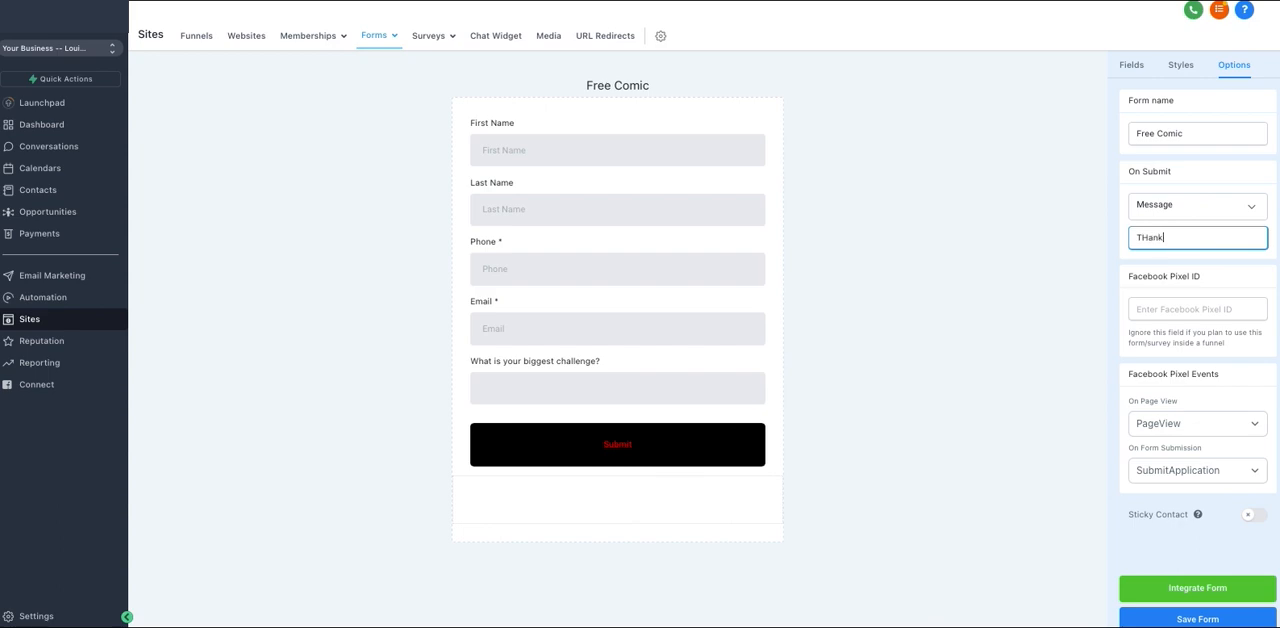
type(" you!")
left_click(1102, 270)
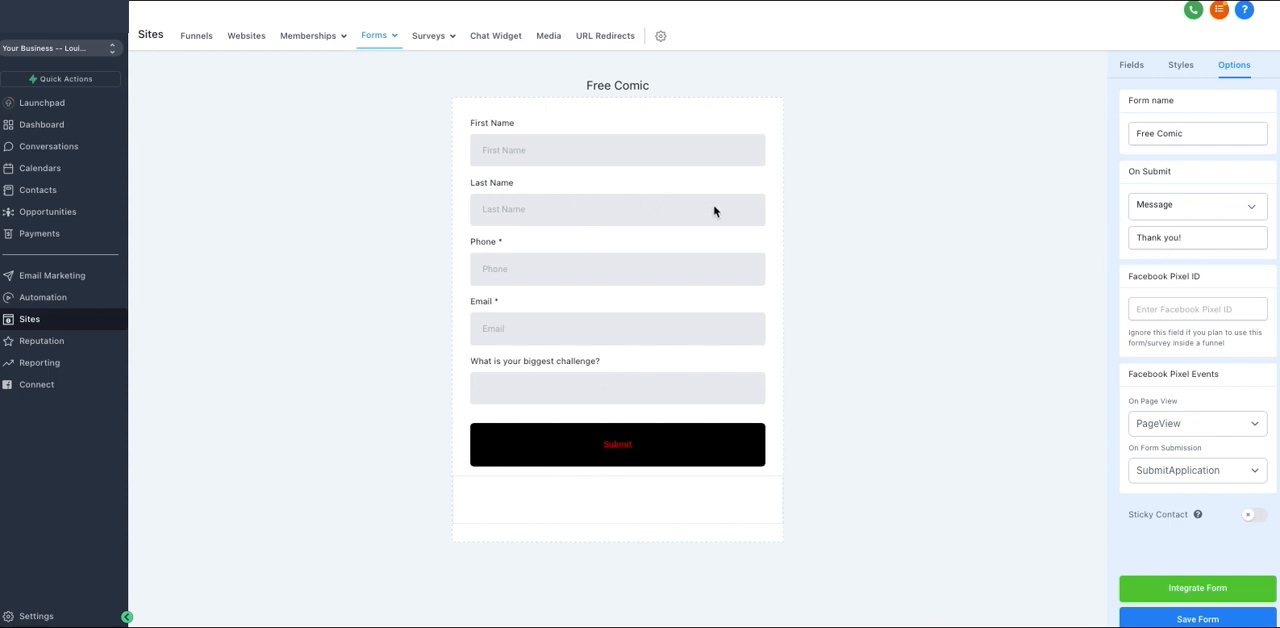
left_click(1195, 618)
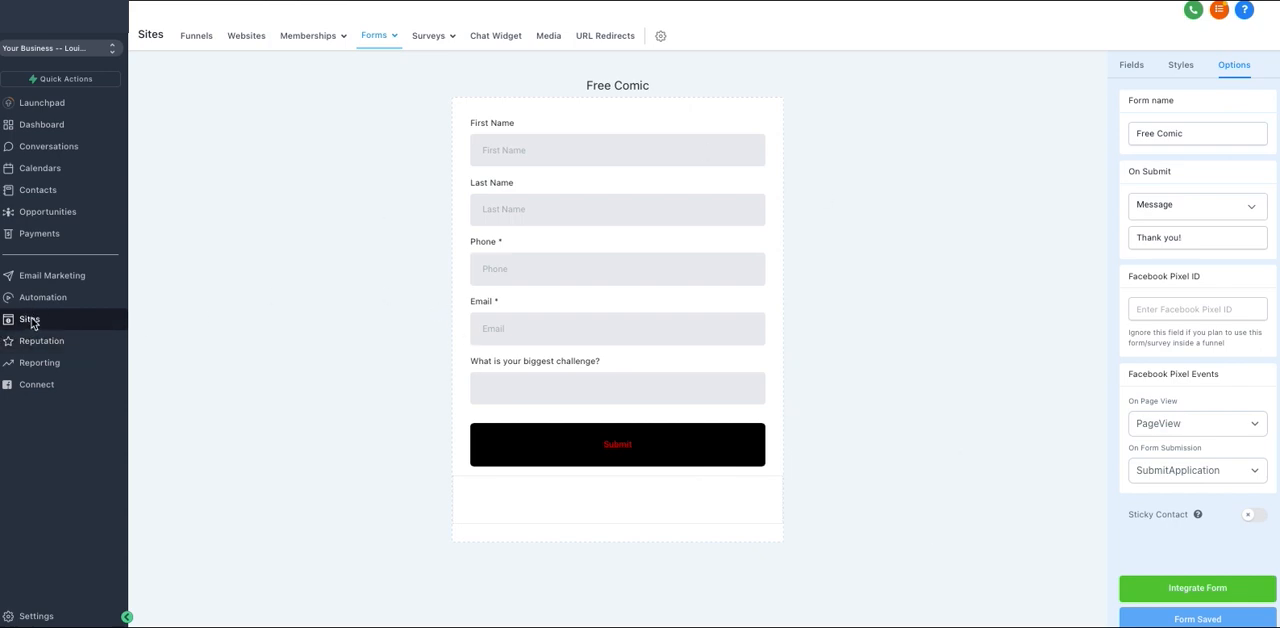
Open the Home page of the Blank funnel for editing
left_click(197, 36)
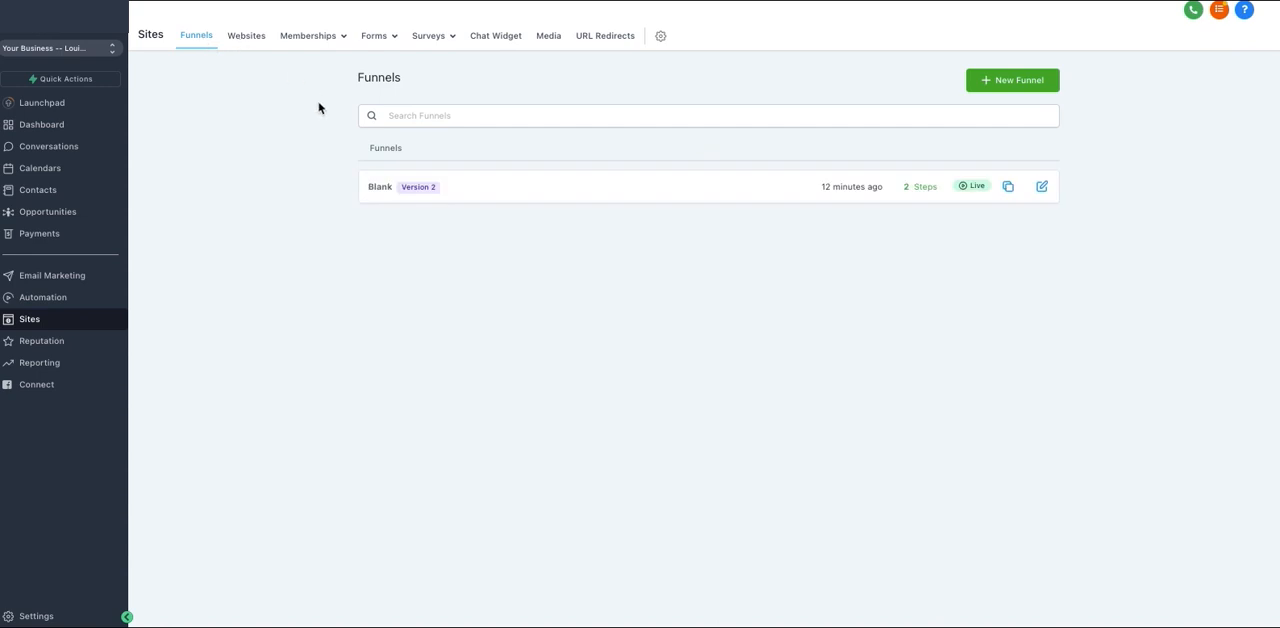
left_click(377, 187)
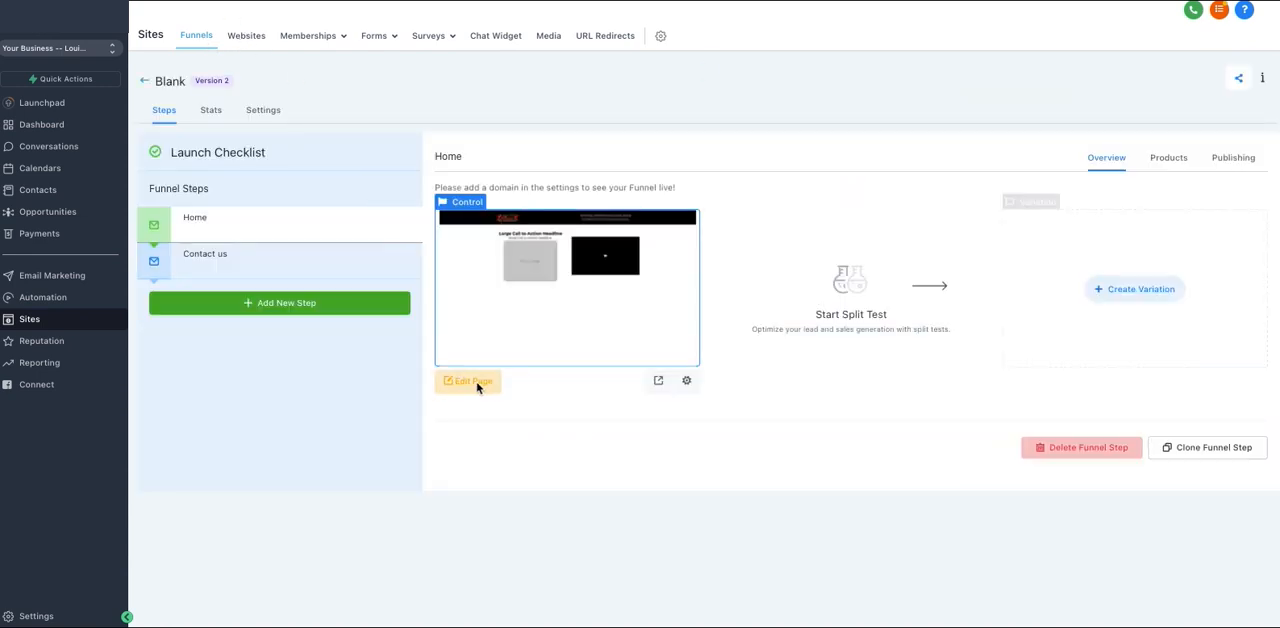
left_click(474, 381)
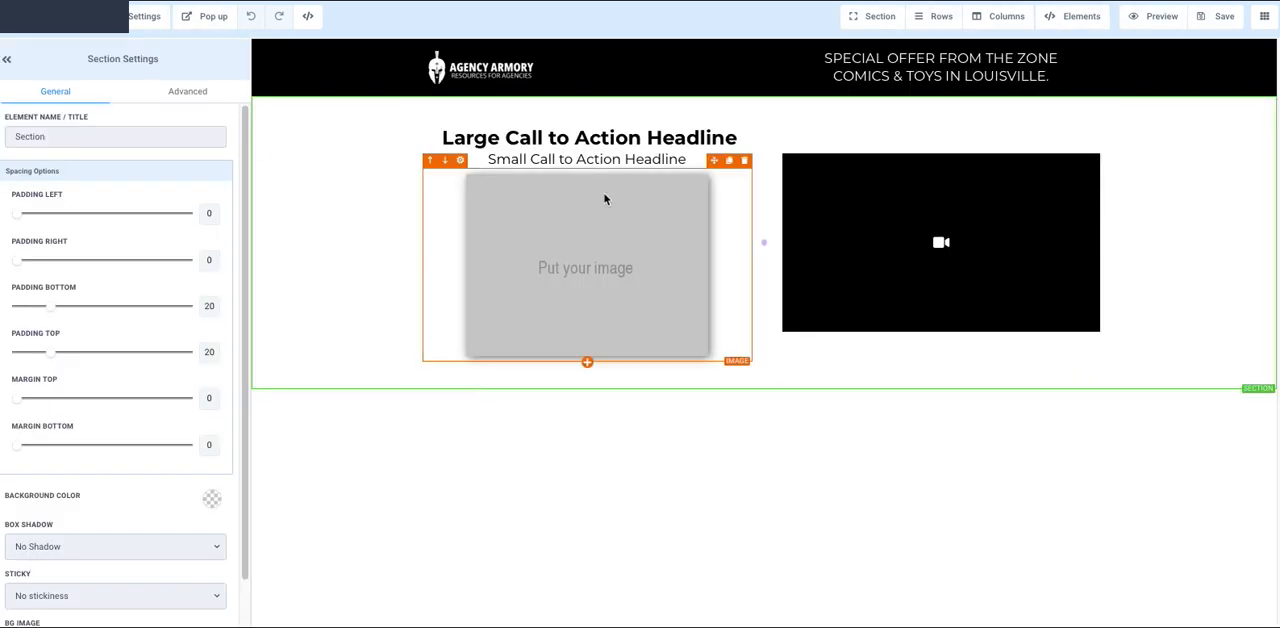
Add a form element below the video on the Home page and assign the Free Comic form to it
left_click(942, 339)
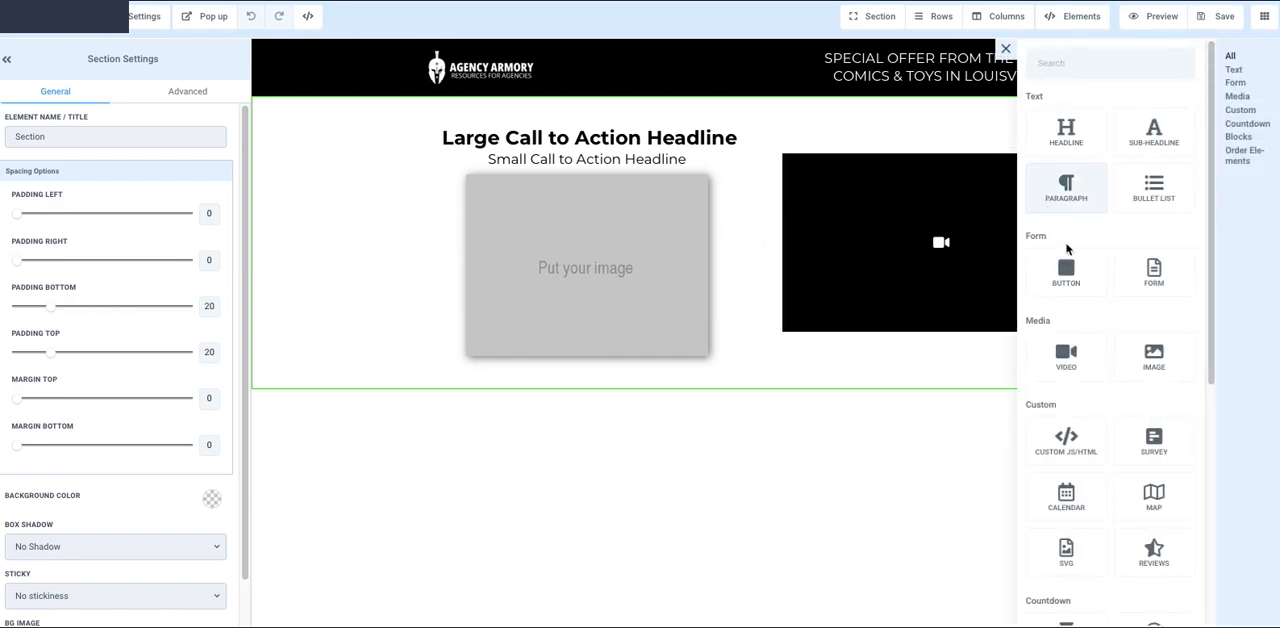
left_click(1163, 283)
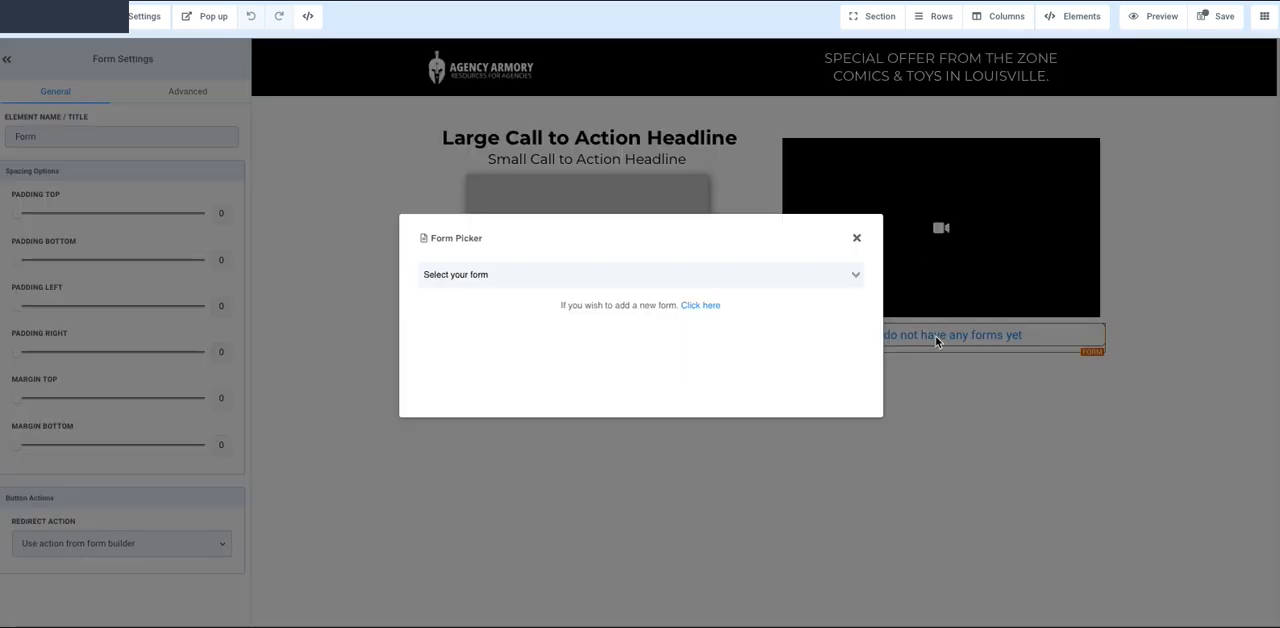
left_click(514, 280)
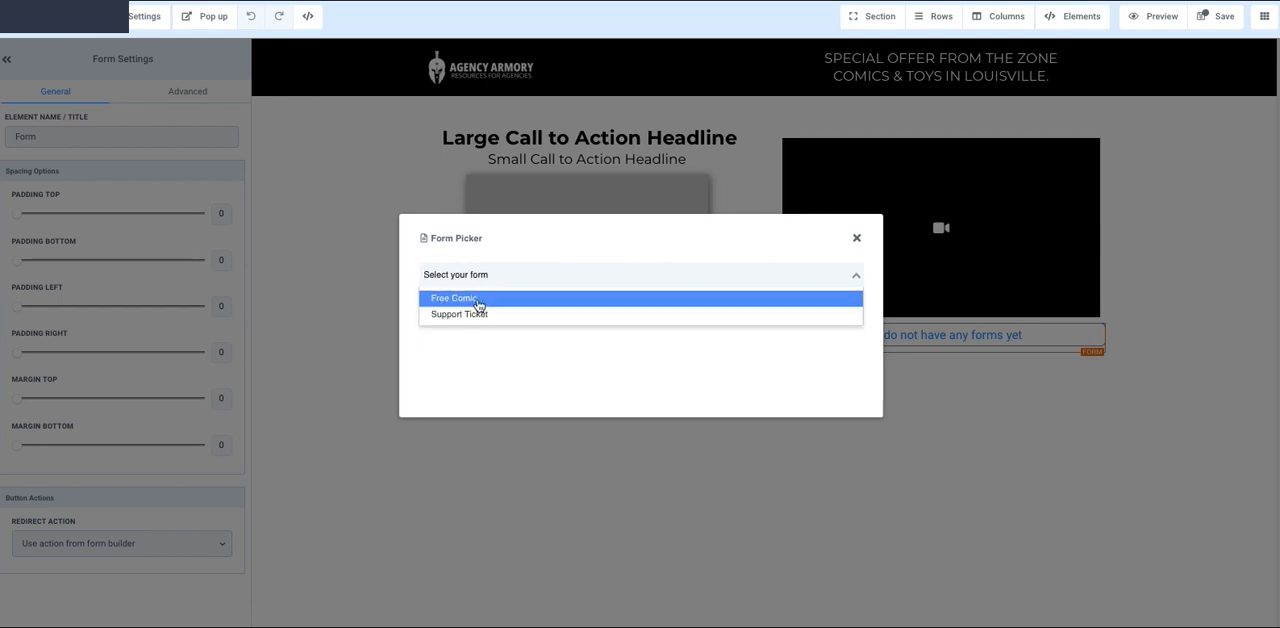
left_click(485, 302)
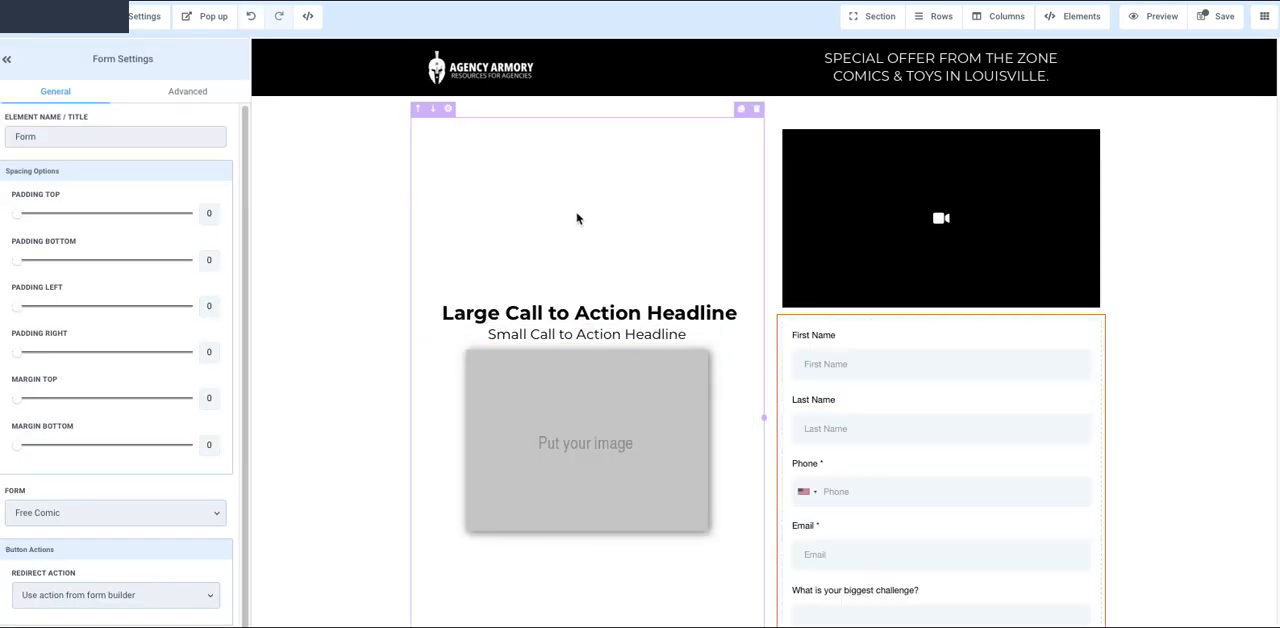
scroll(580, 218, "down", 1)
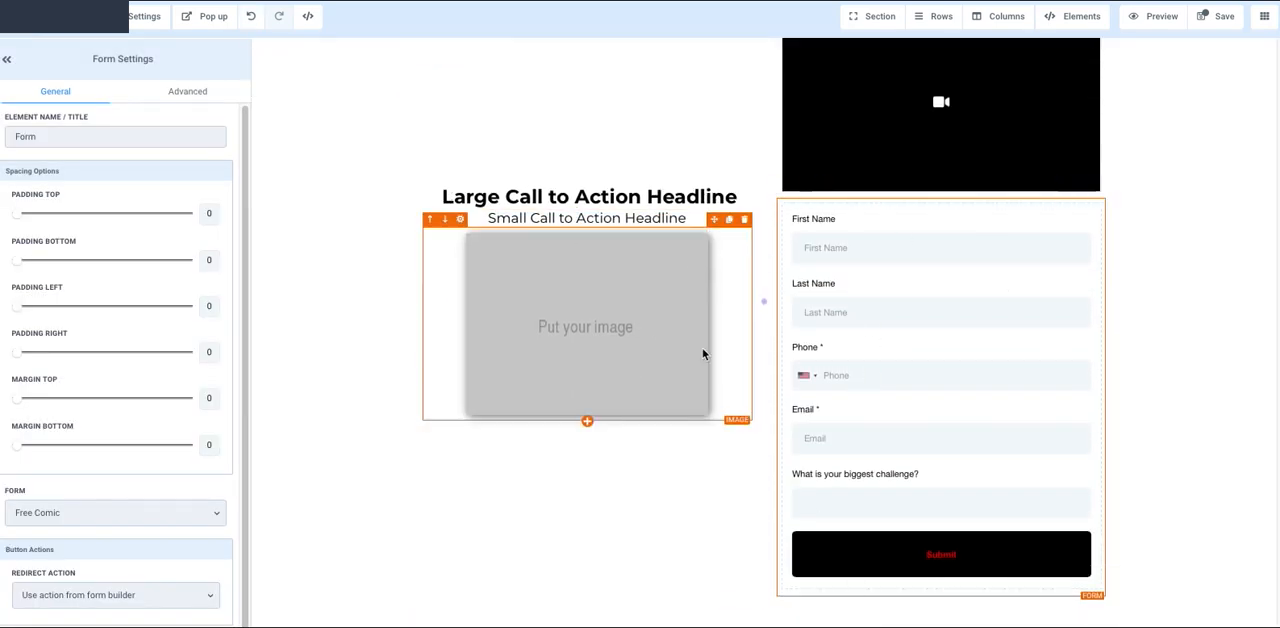